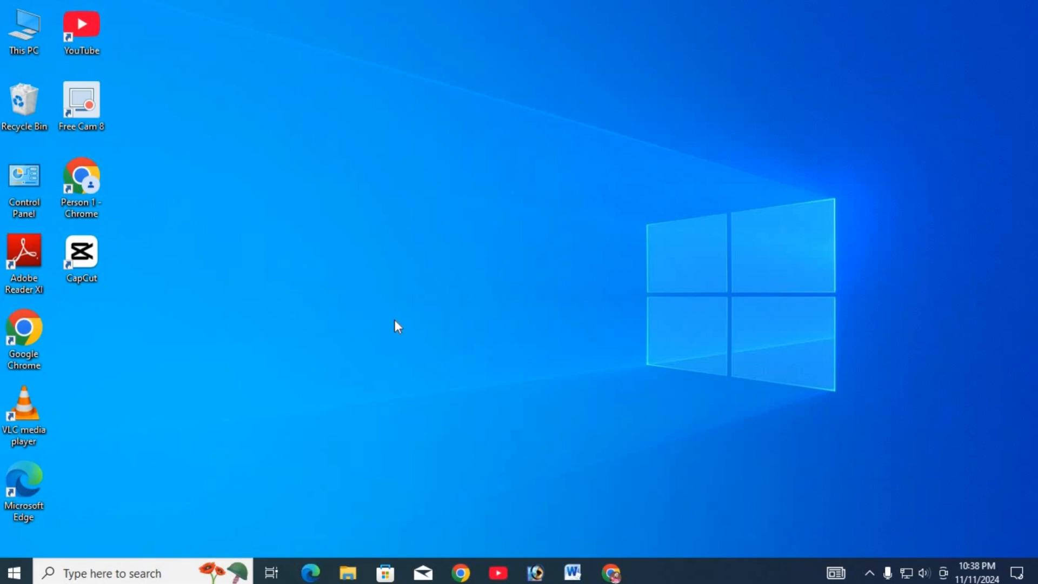
Switch to the blank Word document and enter 10, removing the asterisk tried after it.
click(573, 571)
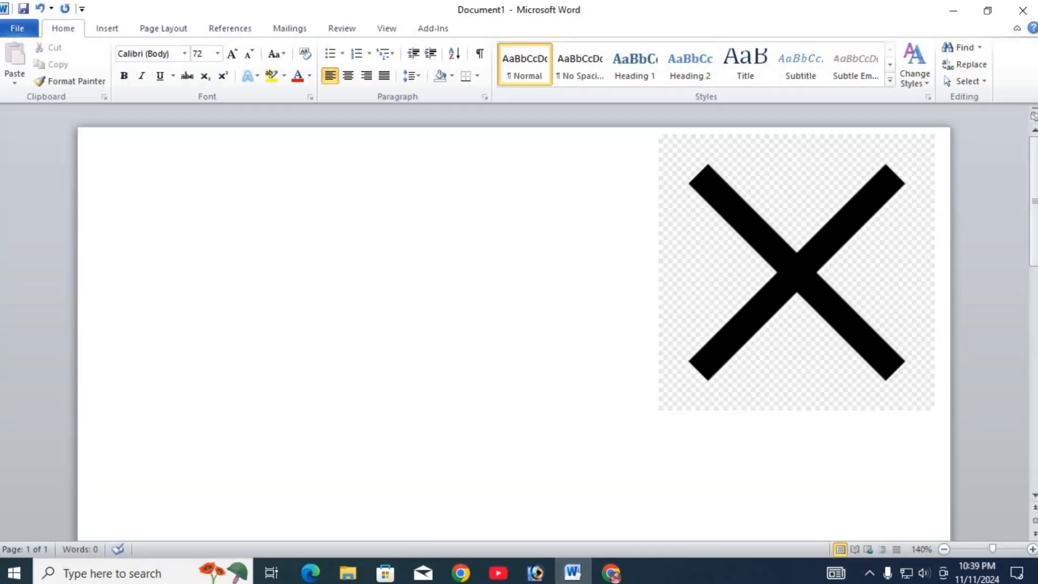
text(10)
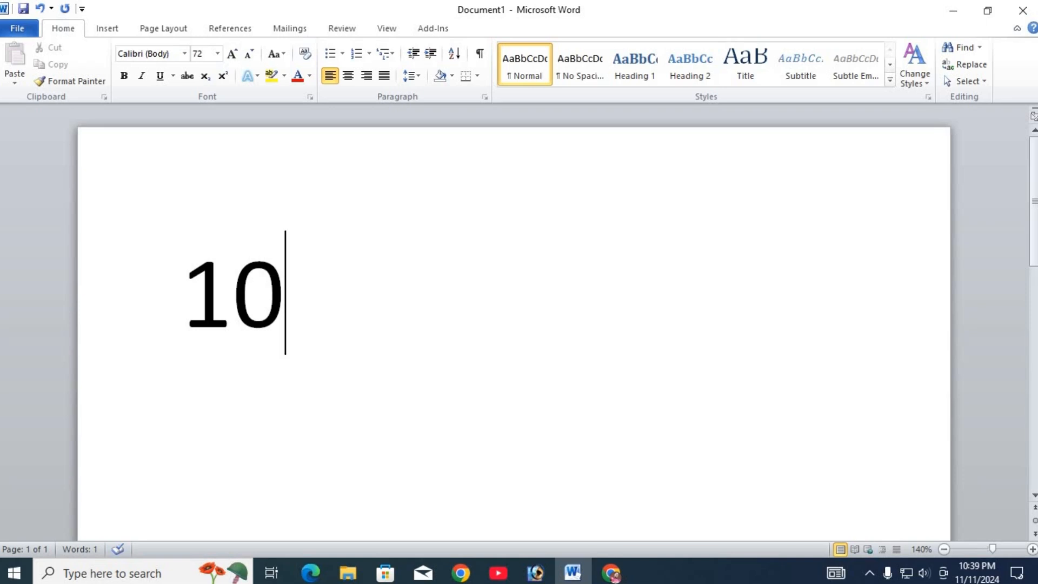
text(*)
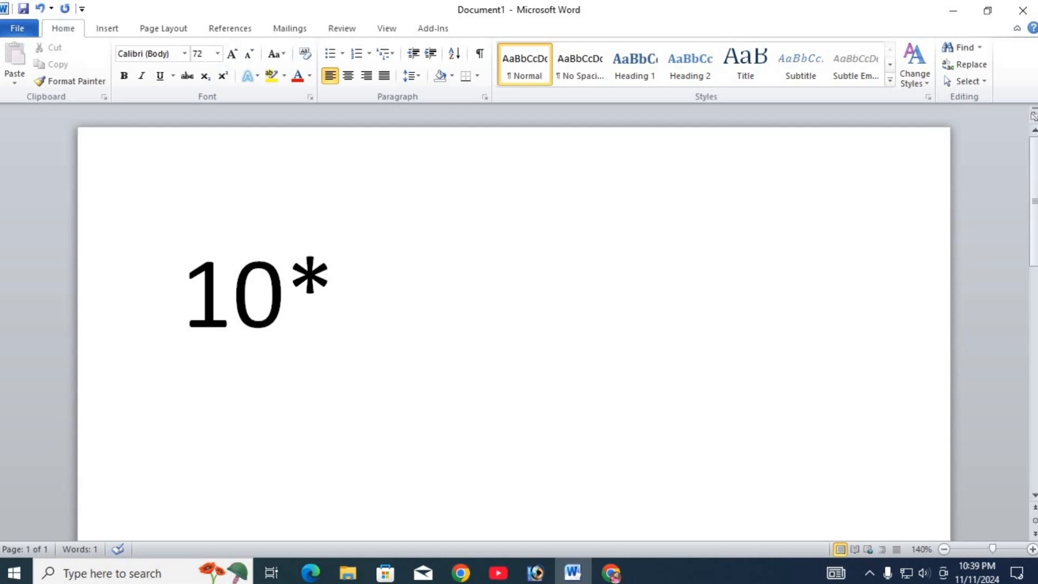
key(BackSpace)
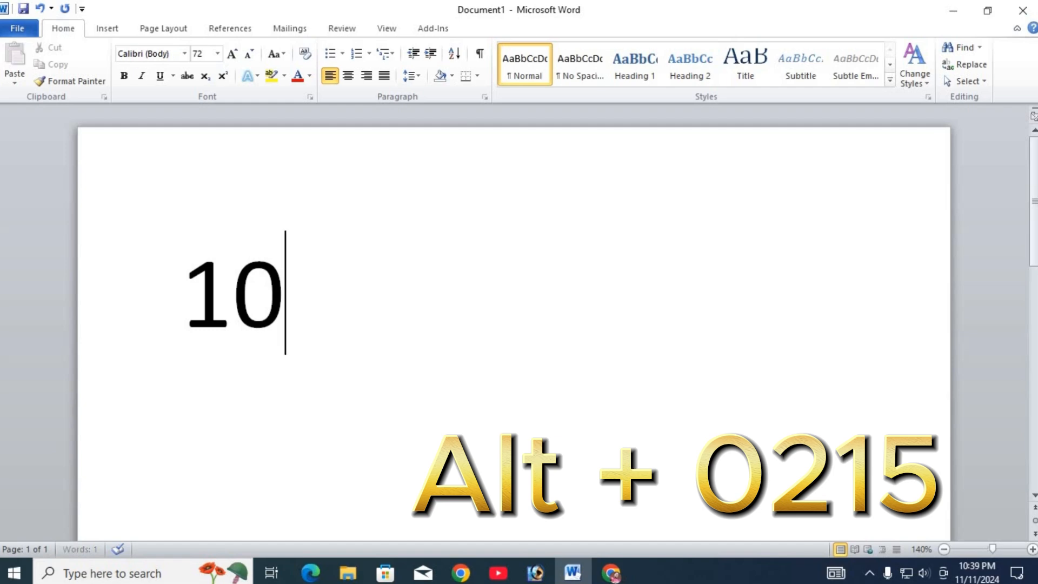
Insert the multiplication sign × (character code 0215) after 10 and complete the line as 10×5=.
key(alt)
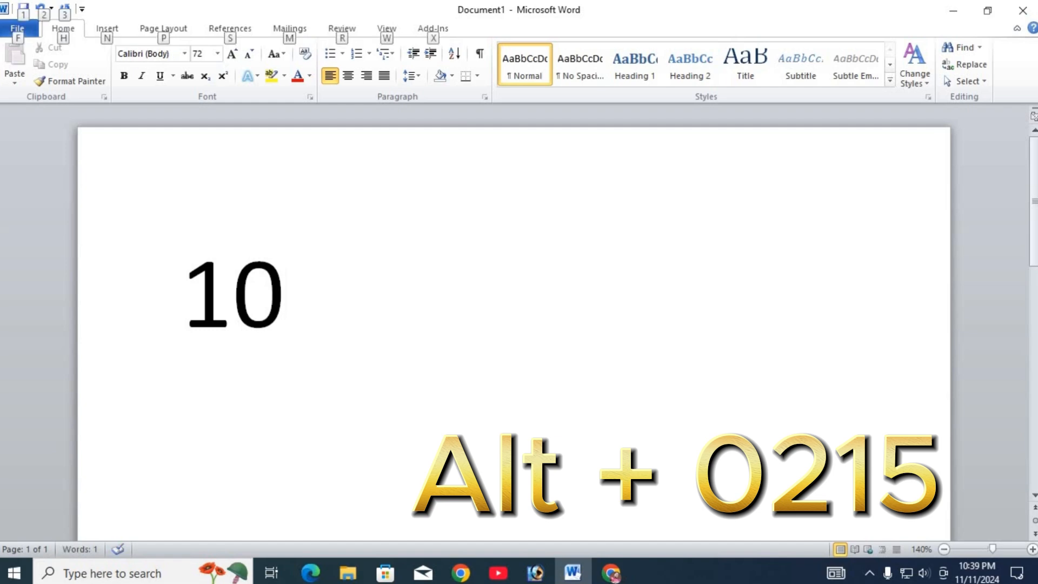
key(alt+0)
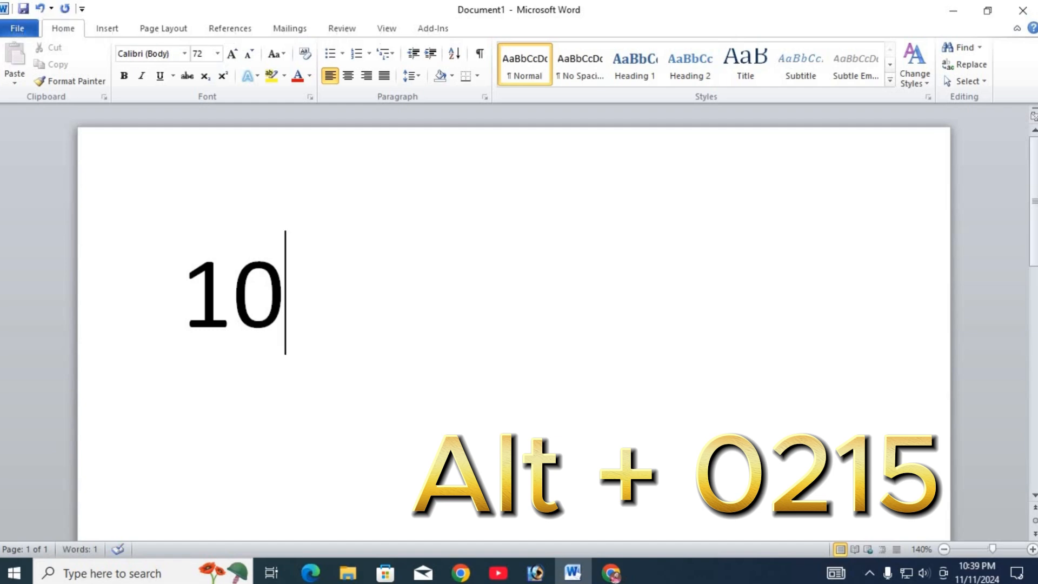
key(alt+2)
key(alt+1)
key(alt+5)
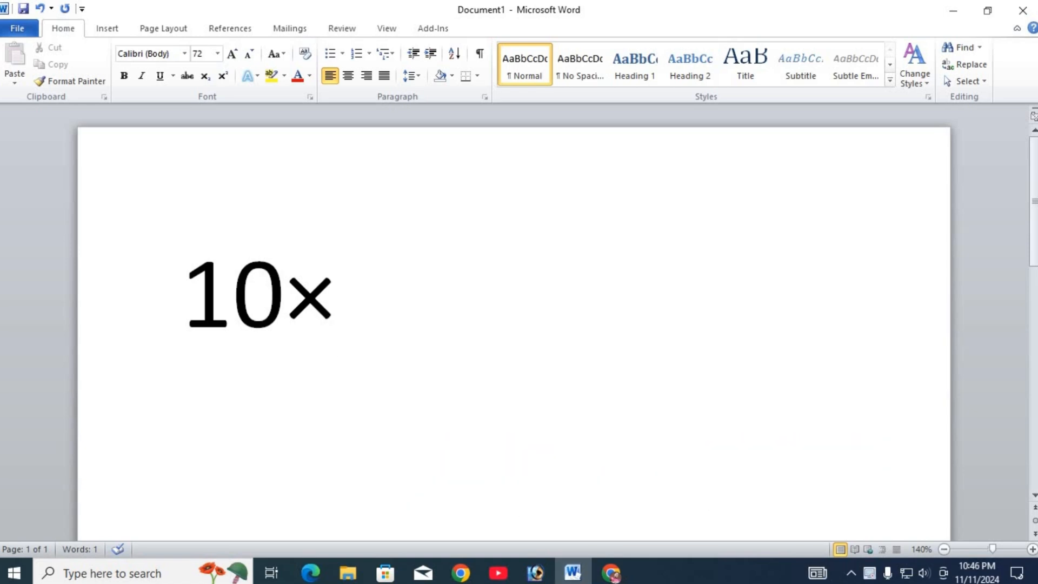
text(5=)
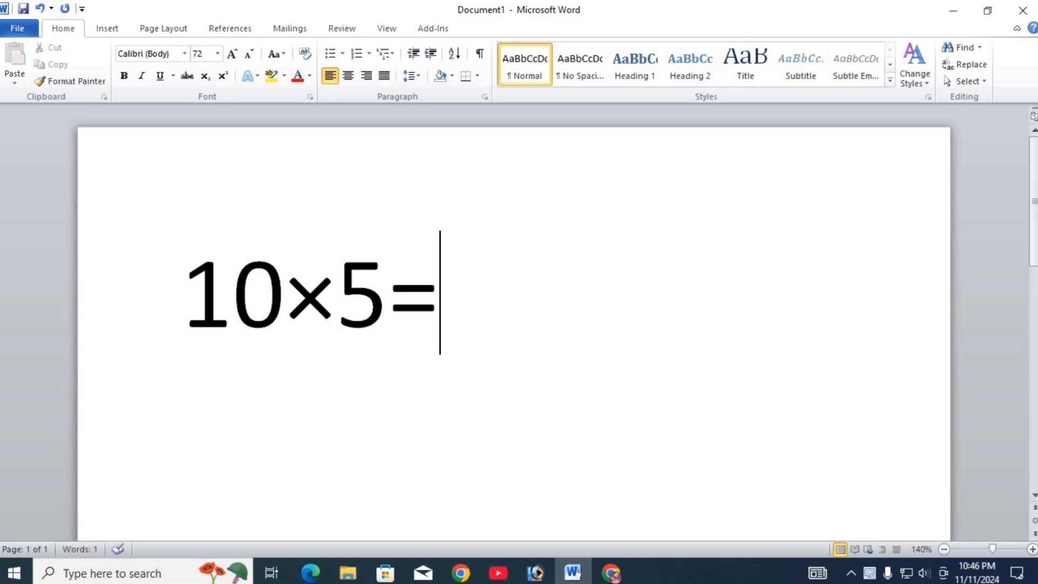
Start a second line with 10, removing the slash tried after it.
key(Return)
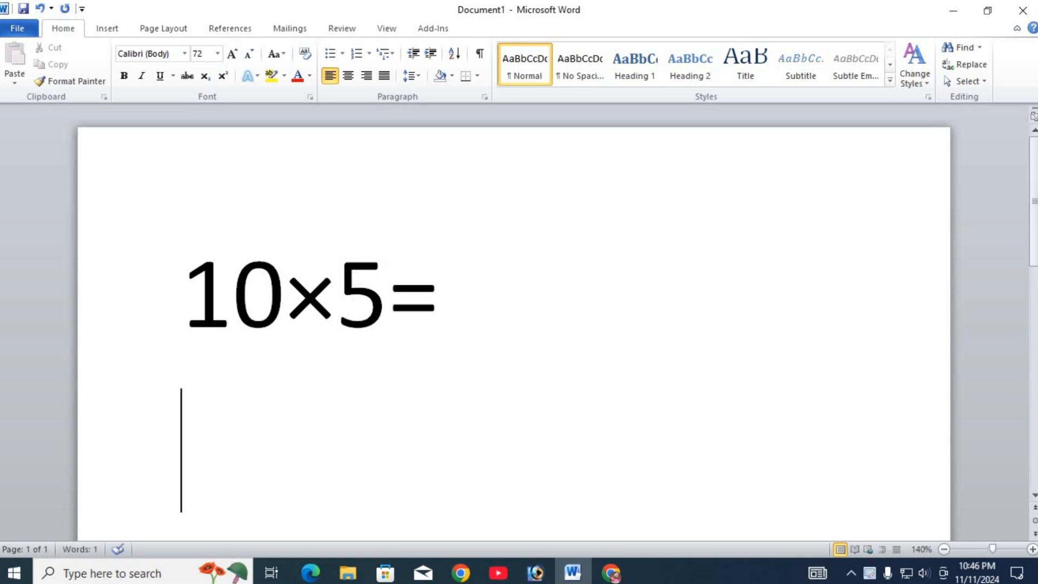
text(1)
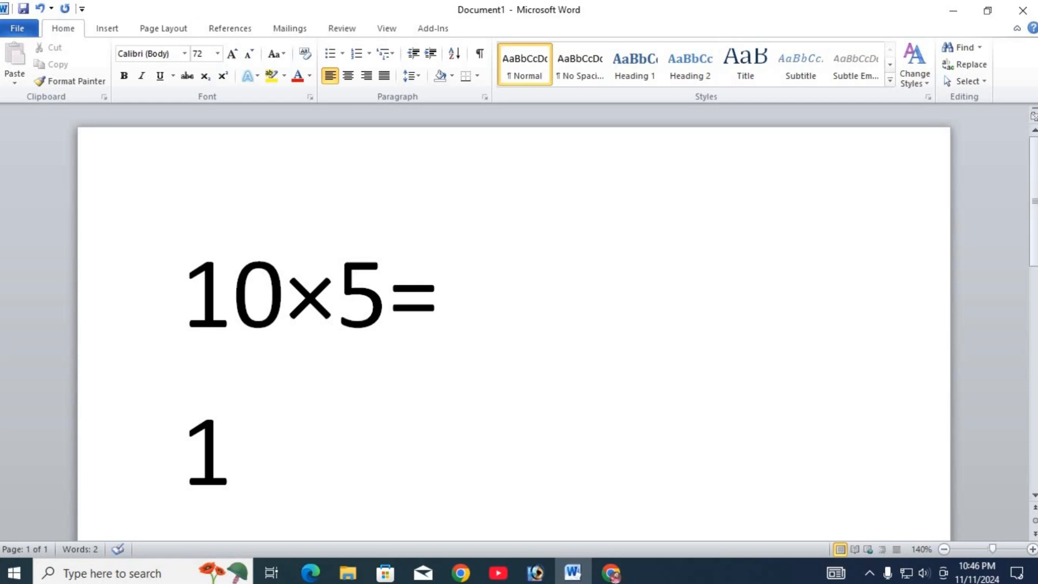
text(0/)
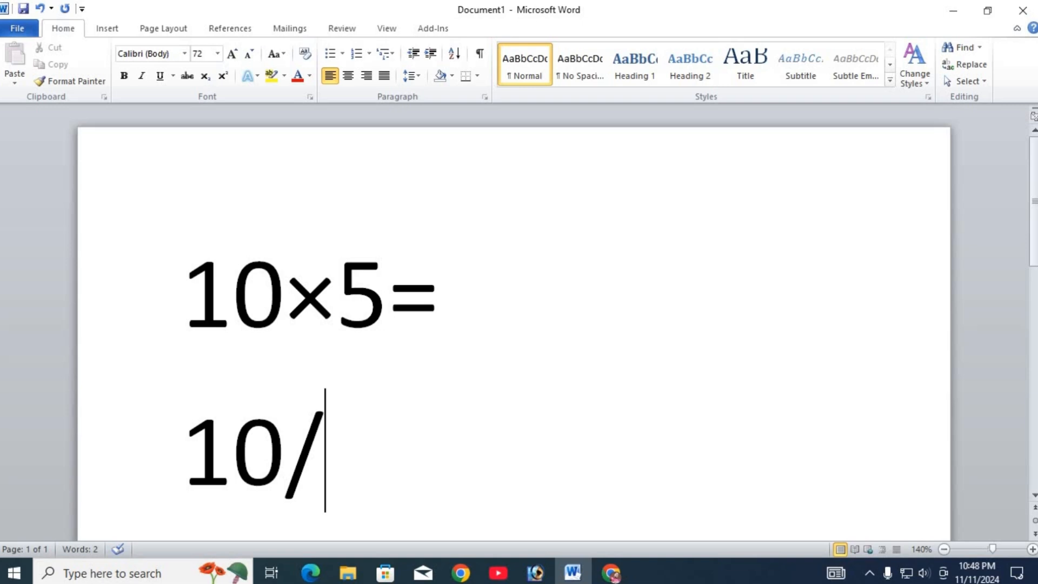
key(BackSpace)
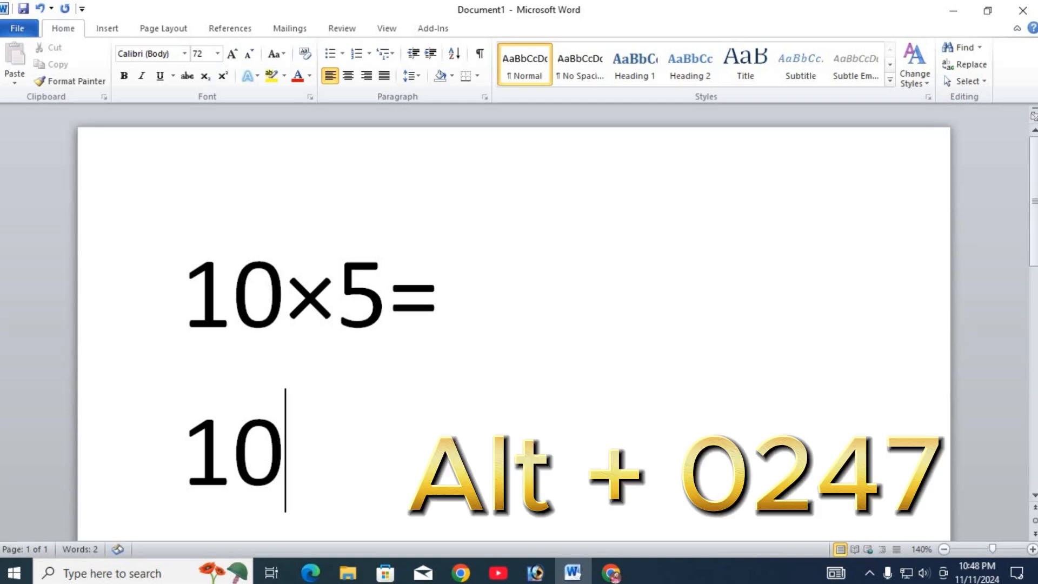
Insert the division sign ÷ (character code 0247) after the 10 on the second line.
key(alt)
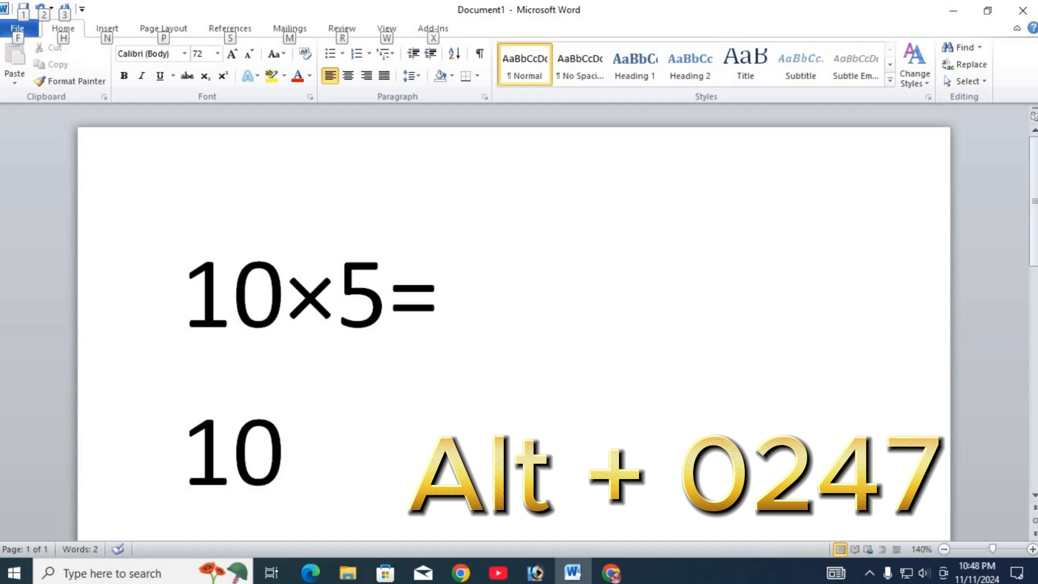
key(alt+0)
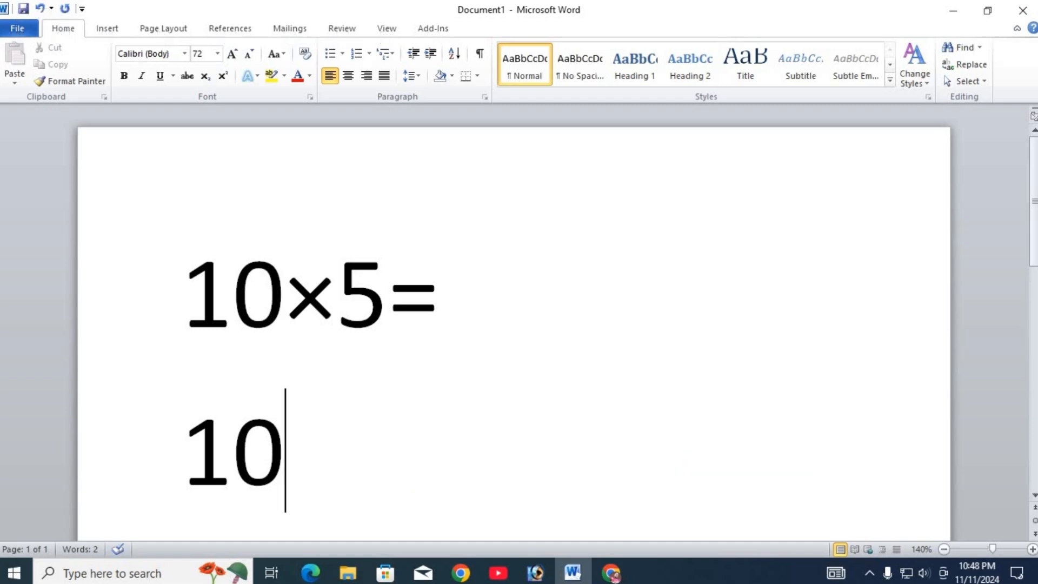
text(÷)
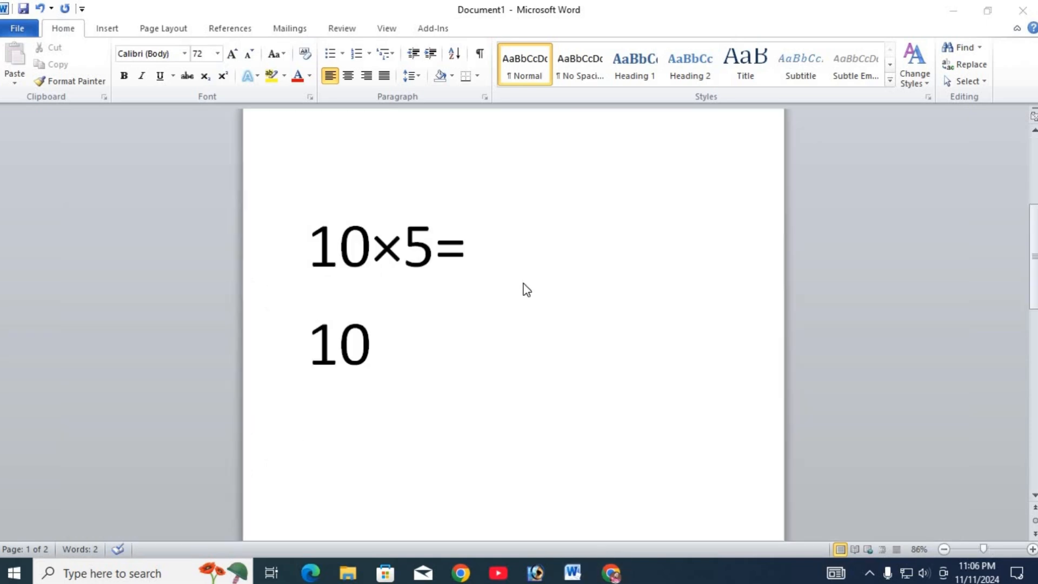
Delete the blank second page and add a new blank page with a page break after the first page.
scroll(524, 290, down, 5)
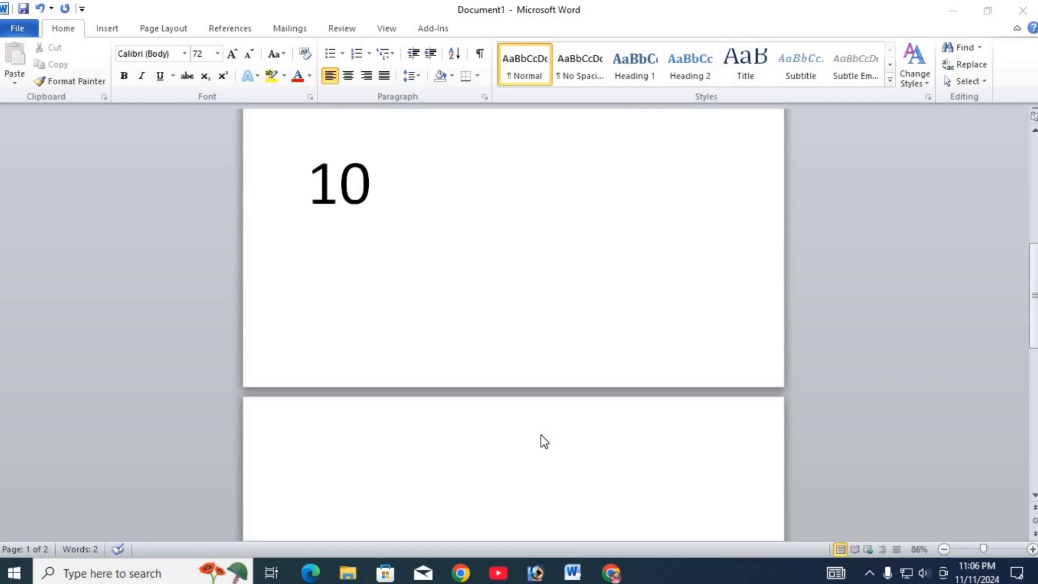
scroll(547, 403, down, 2)
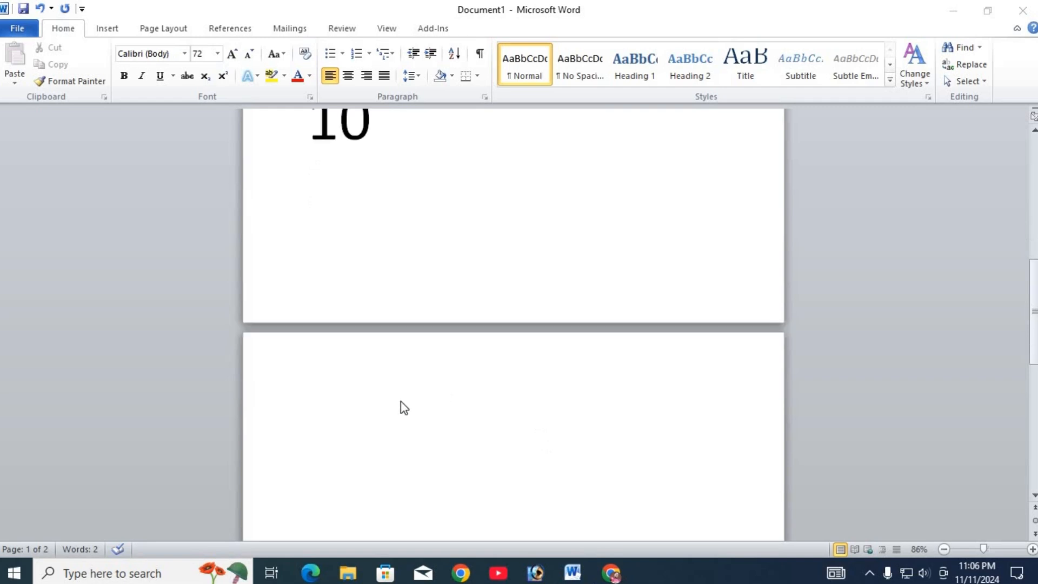
click(310, 372)
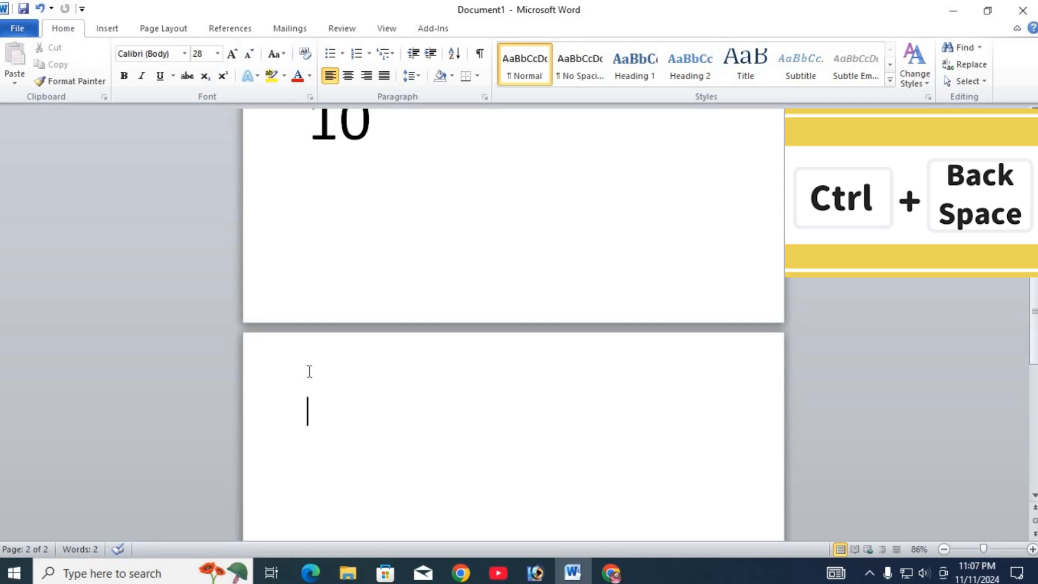
key(ctrl+BackSpace)
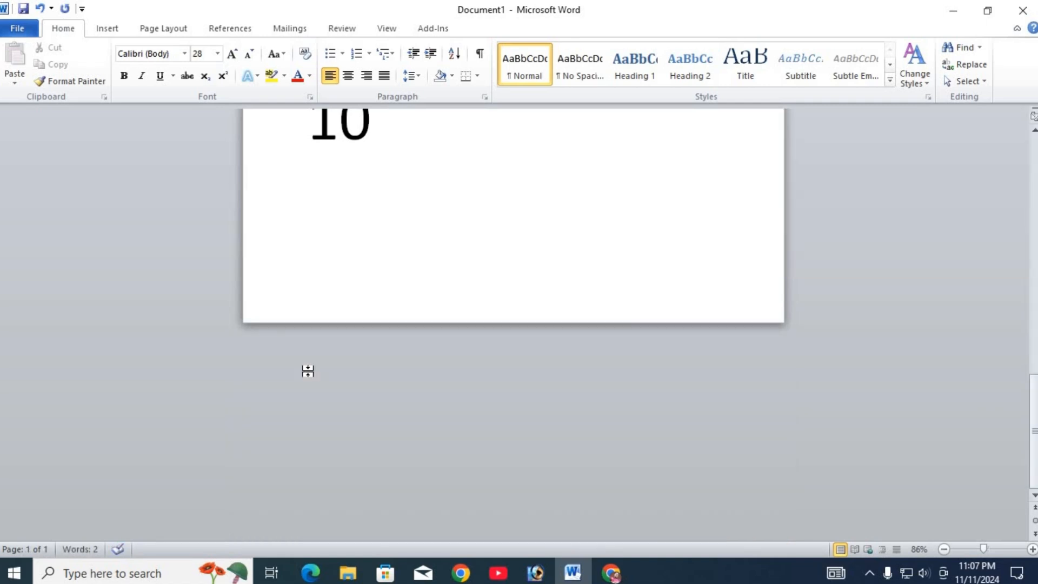
key(ctrl+Return)
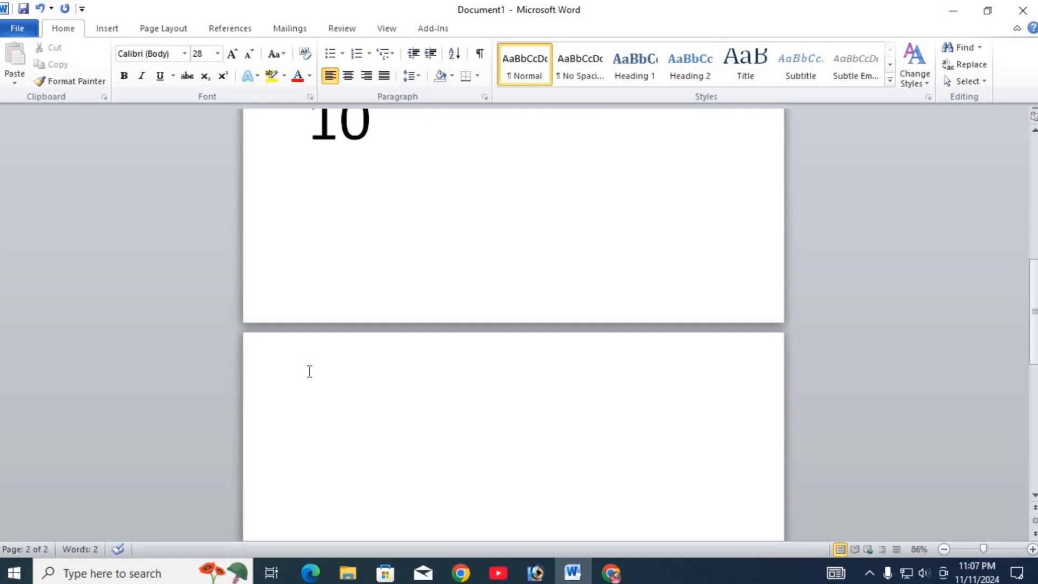
scroll(412, 456, up, 3)
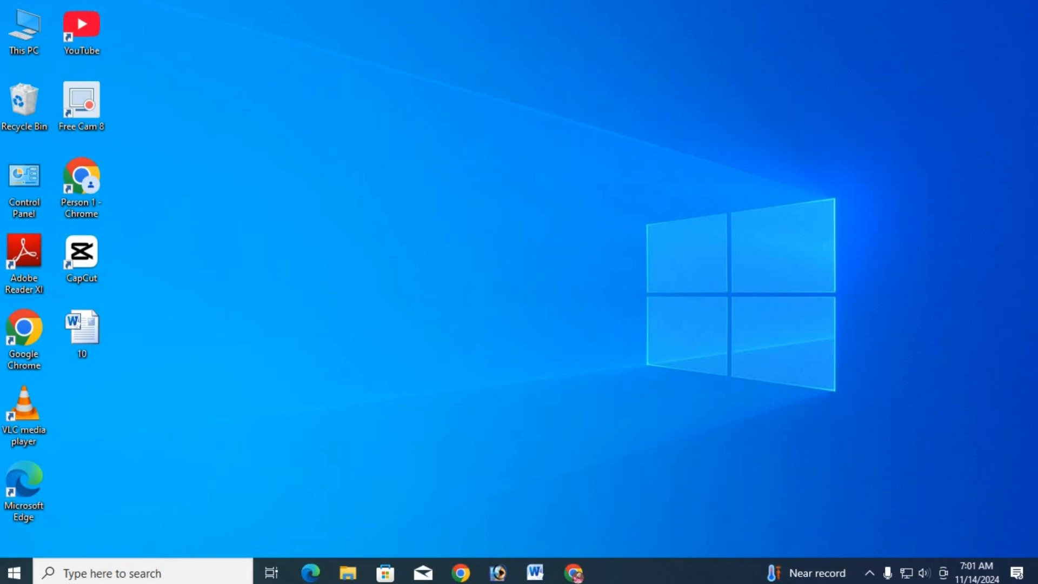
Switch to the Word document 10 and enter bvg in the SutonnyMJ font at the start of page 2.
click(533, 578)
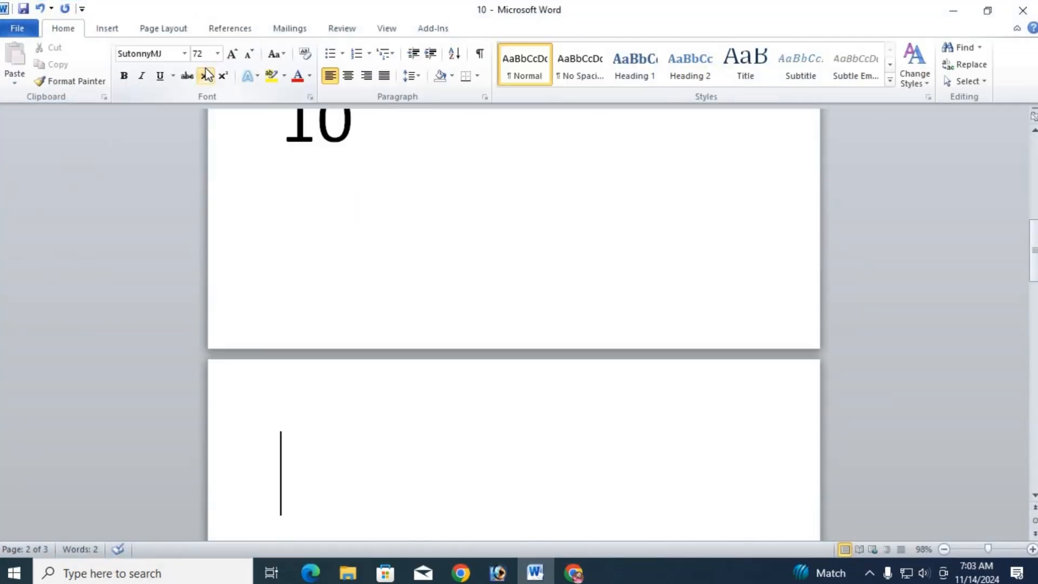
text(bvg)
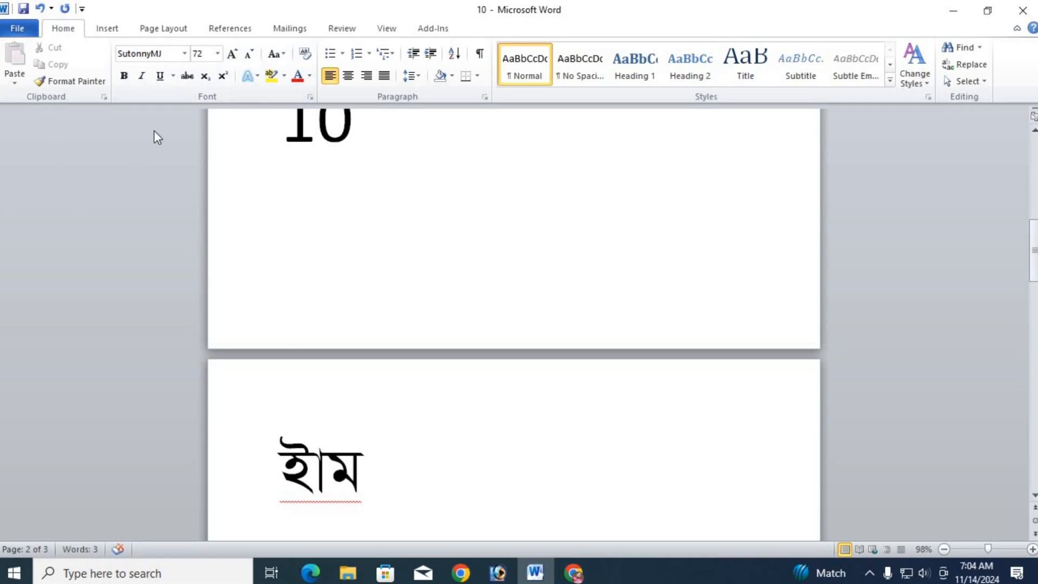
In the AutoCorrect options, turn off the options buttons, two-initial-capitals correction, sentence, table-cell and day-name capitalization, and Caps Lock correction.
click(15, 31)
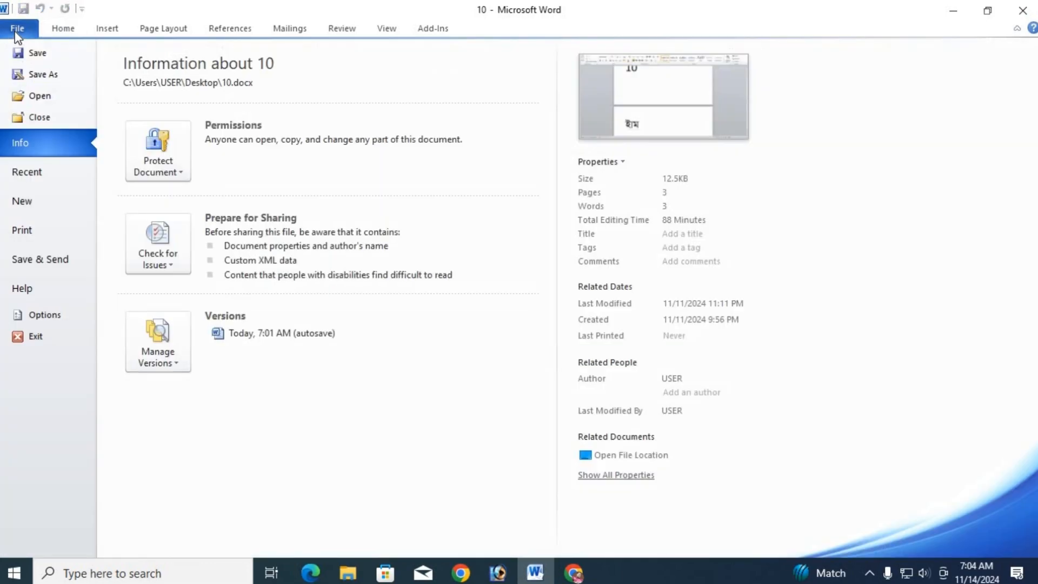
click(46, 316)
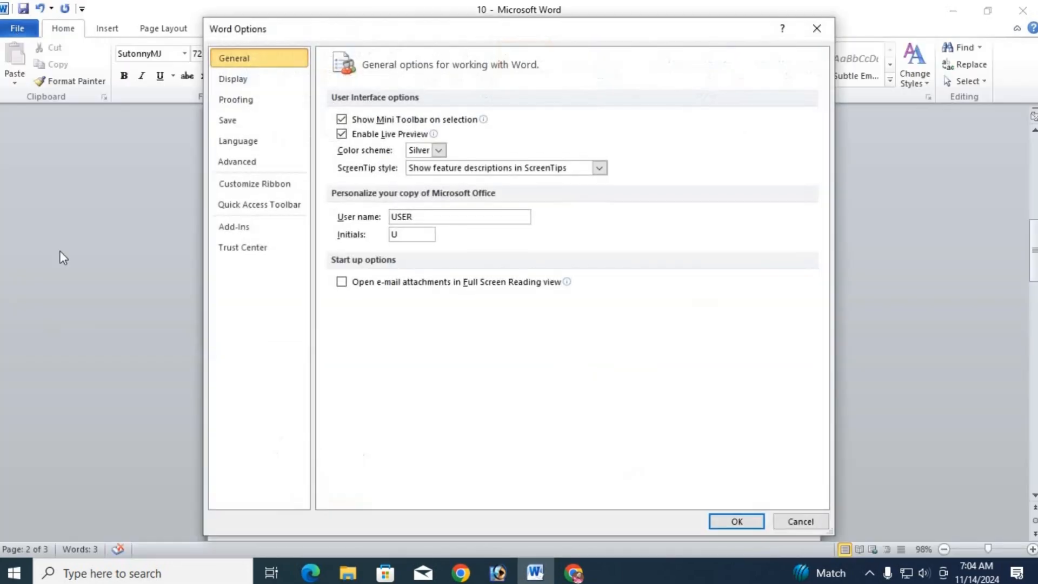
click(247, 101)
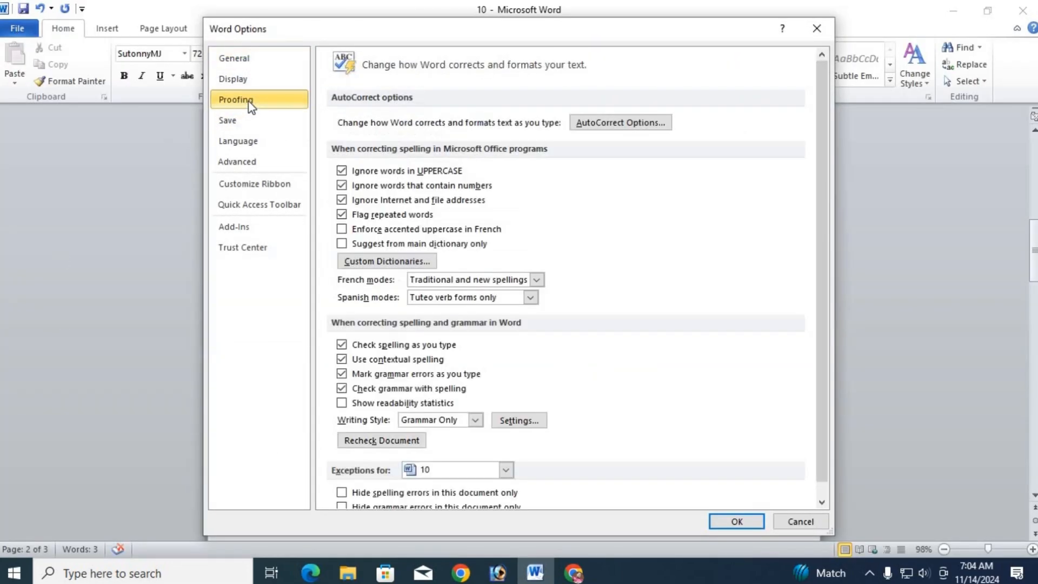
click(628, 127)
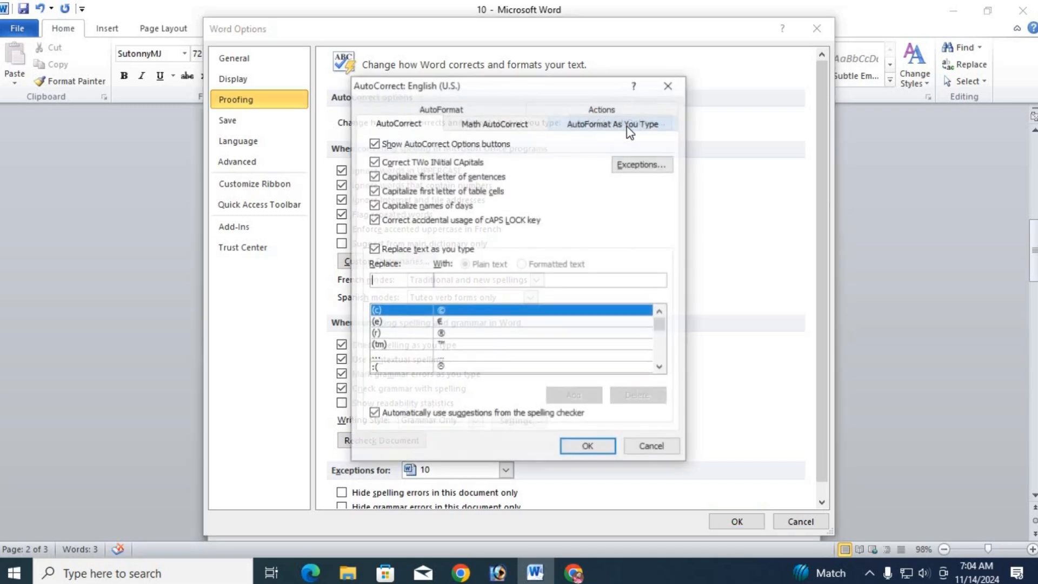
click(376, 144)
click(374, 162)
click(374, 176)
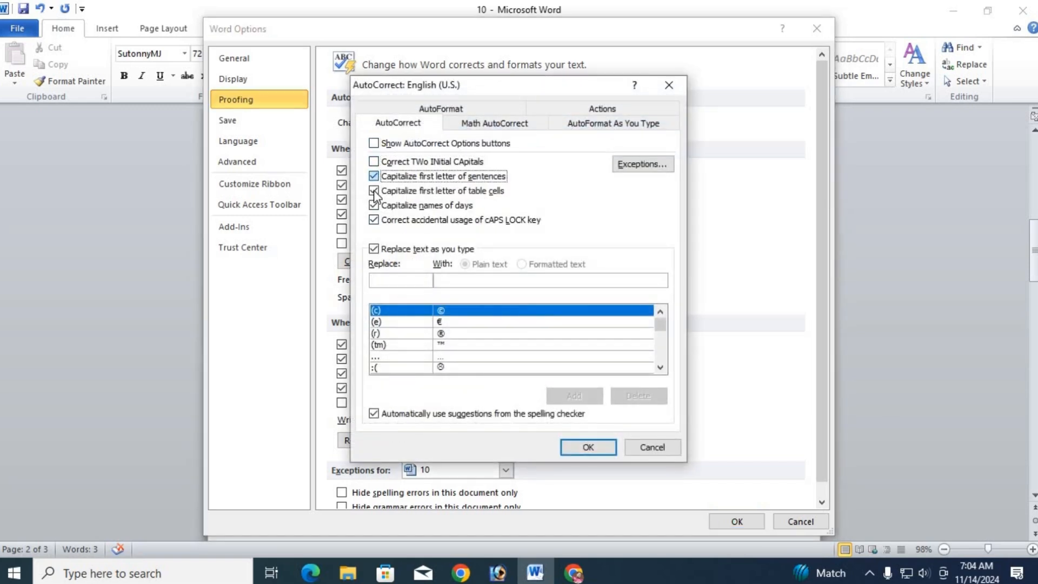
click(374, 190)
click(374, 205)
click(374, 219)
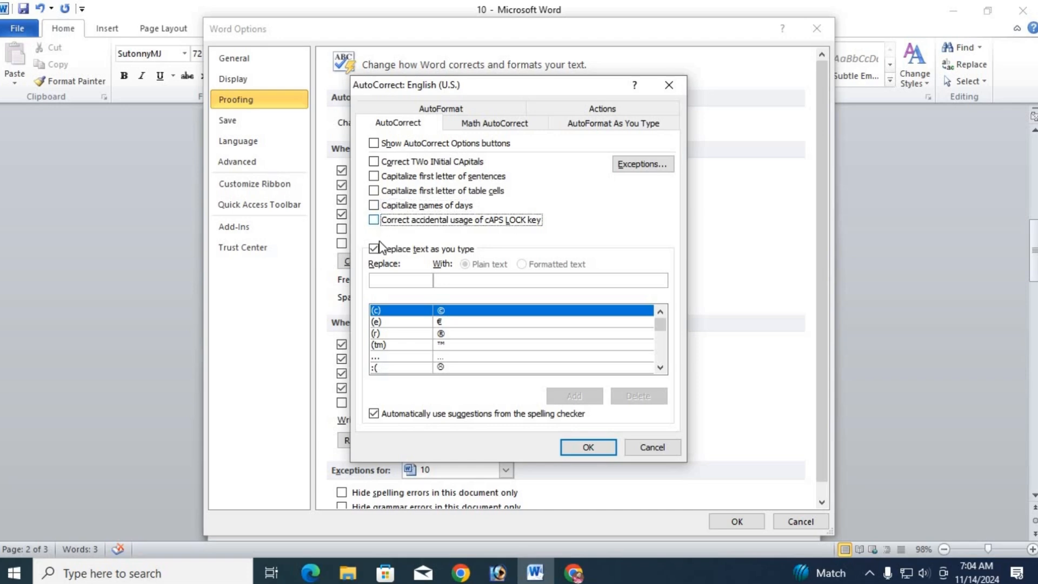
Turn off replacing text as you type and apply the AutoCorrect and Word option changes.
click(373, 249)
click(592, 447)
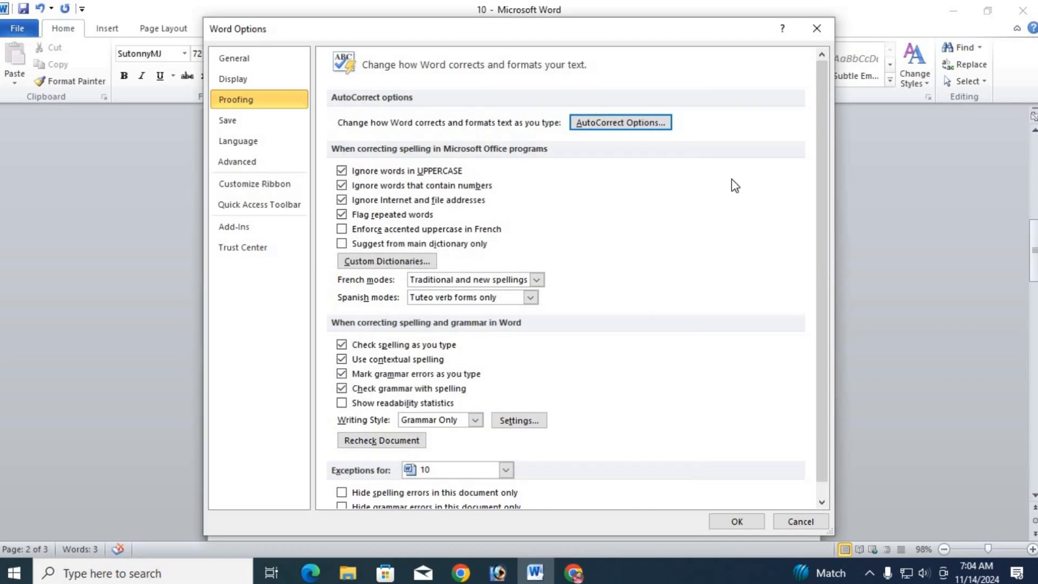
click(738, 520)
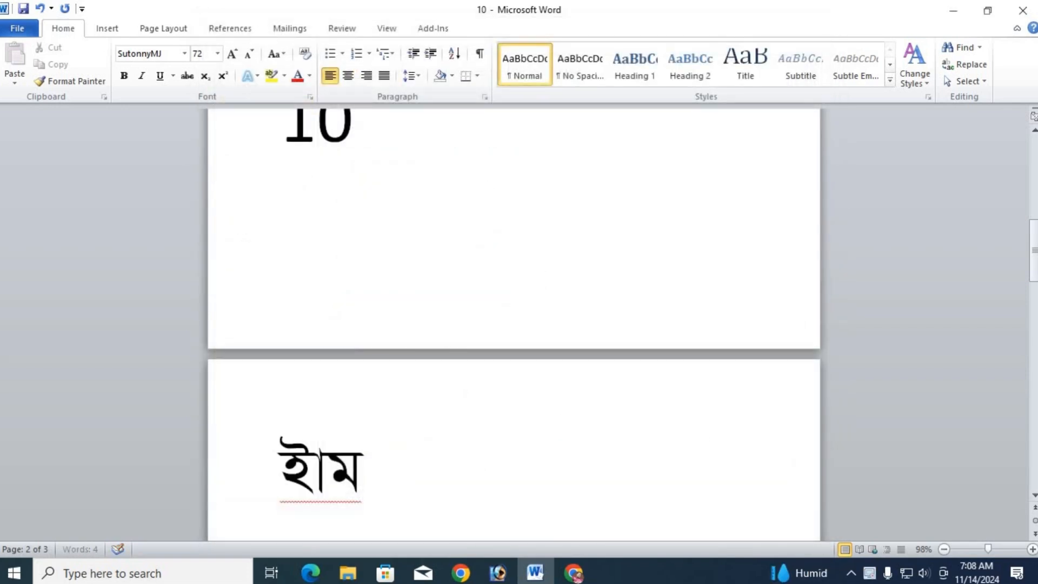
Enter bvg again in SutonnyMJ after the first Bangla word to test the changed AutoCorrect settings.
text(bv)
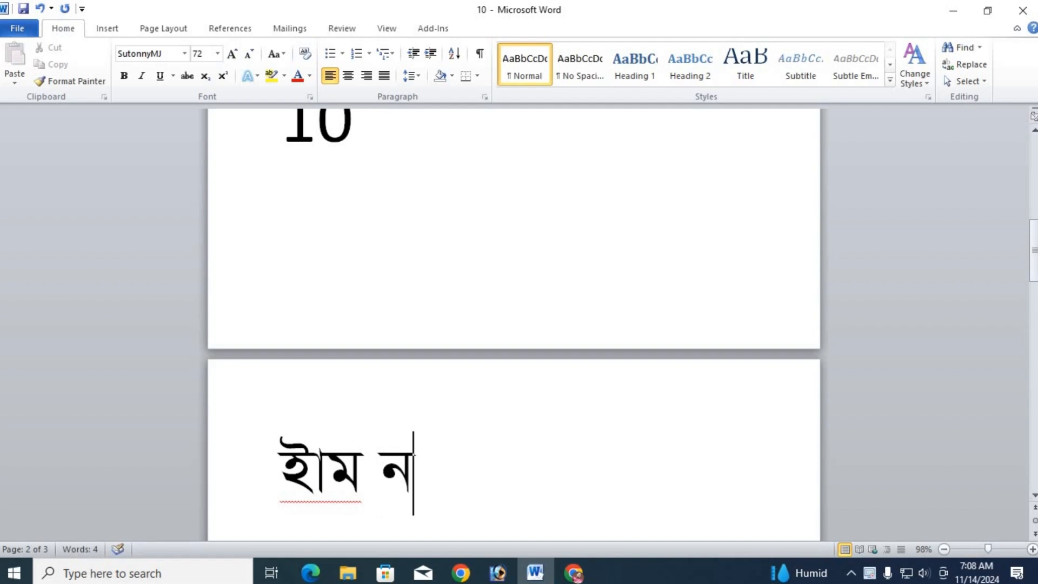
text(g)
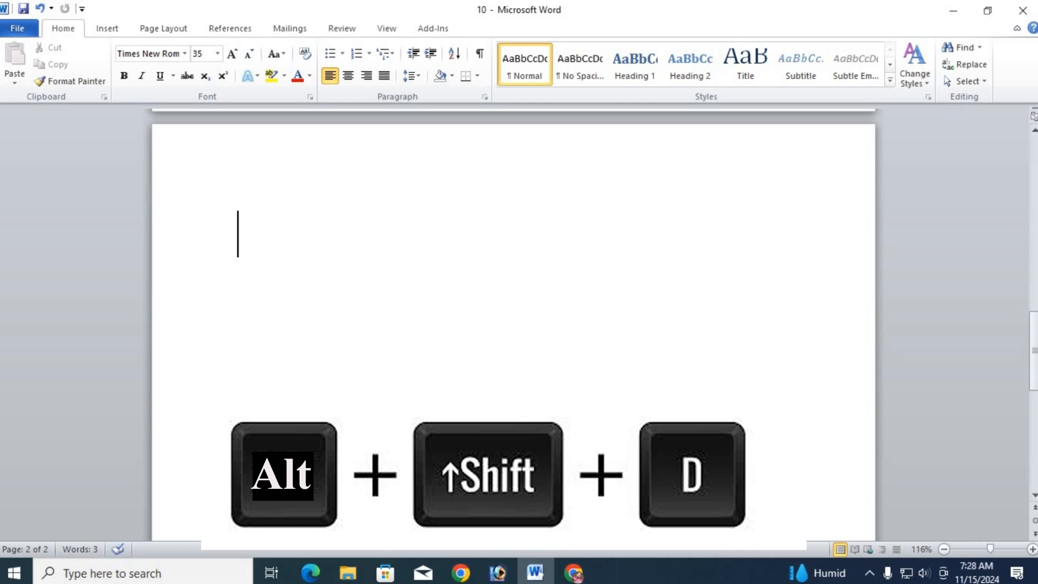
Insert the current date on the blank second page and the current time on the line below it.
key(alt+shift+d)
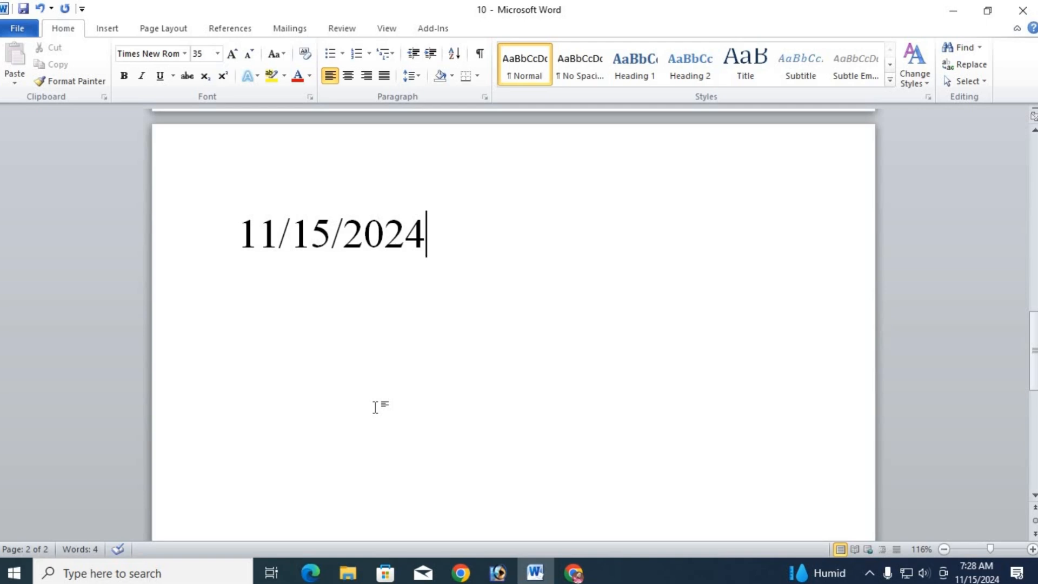
key(Return)
key(alt+shift+t)
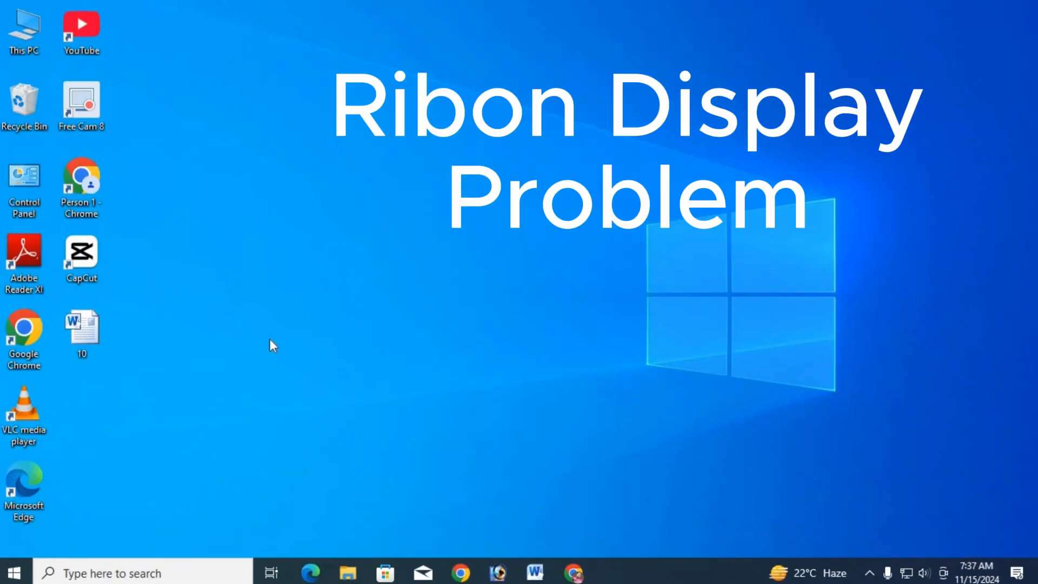
Switch to the open Word document, collapse the ribbon and restore its full display.
click(535, 572)
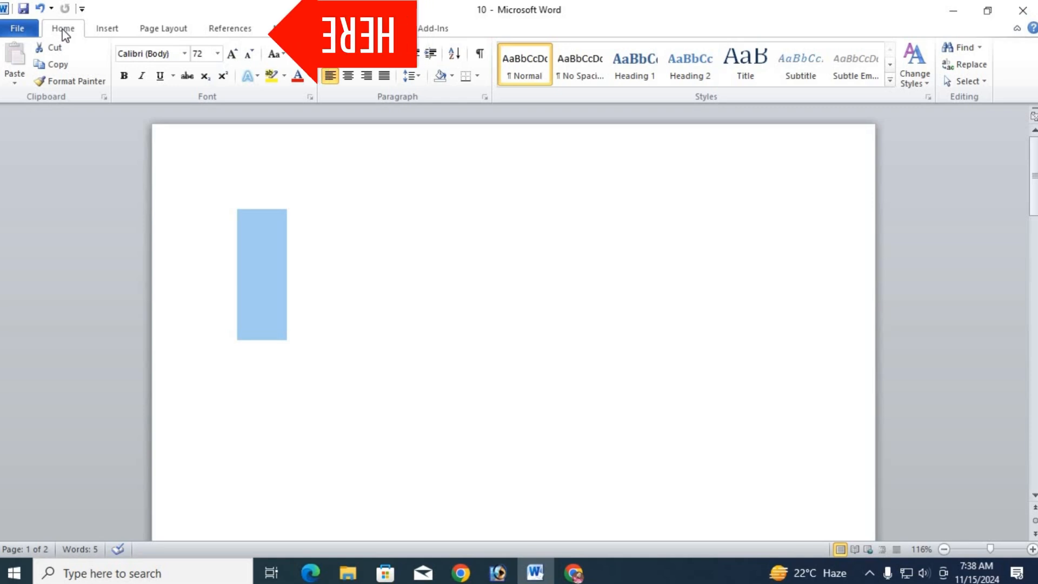
click(111, 32)
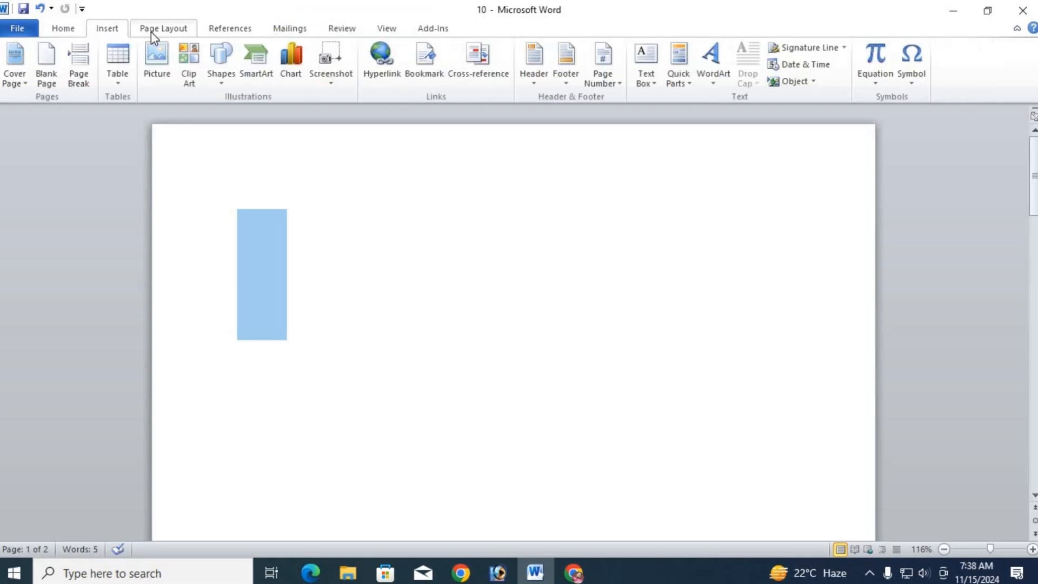
click(151, 31)
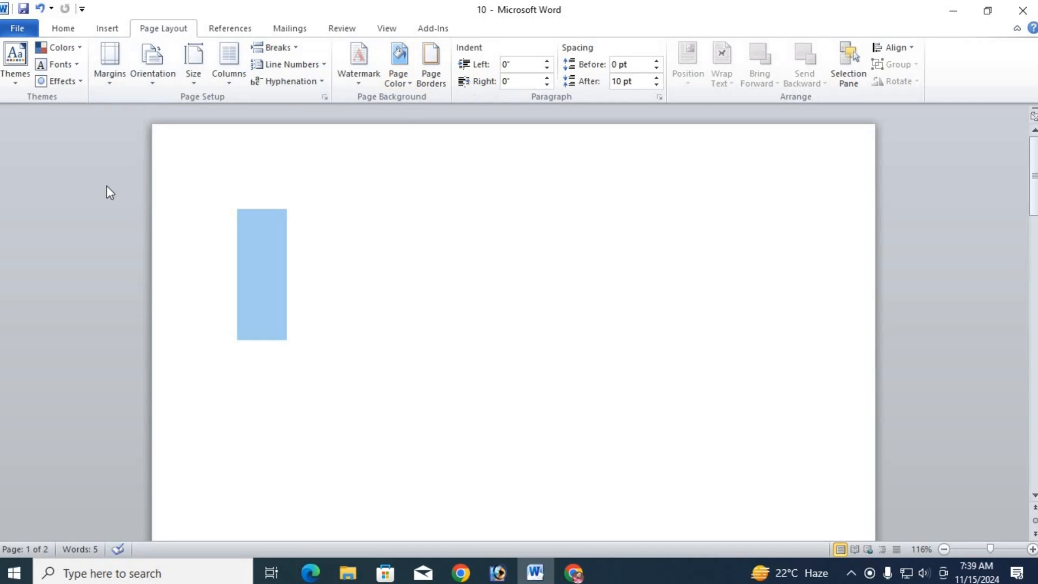
key(ctrl+F1)
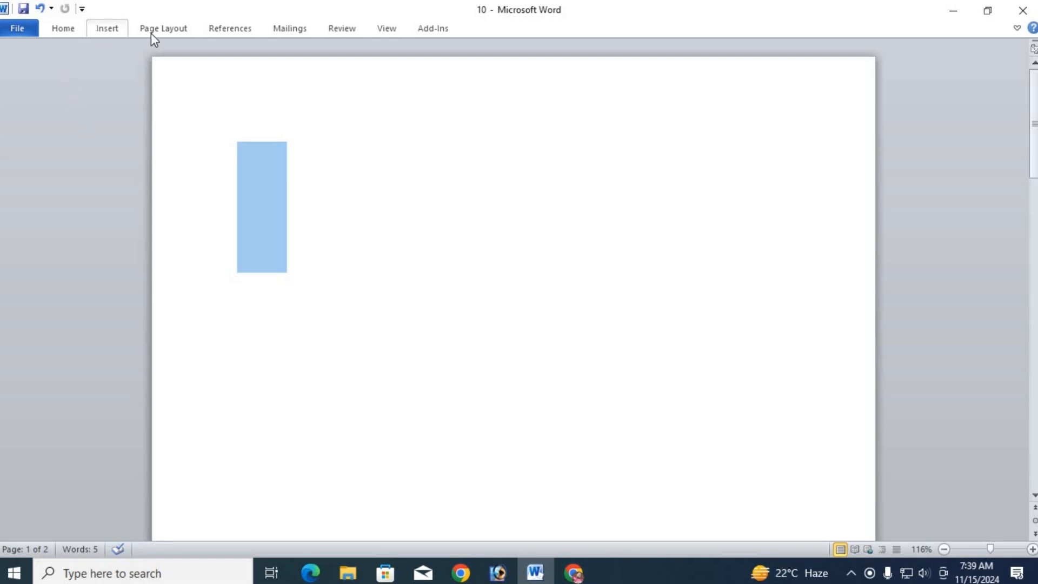
double_click(61, 28)
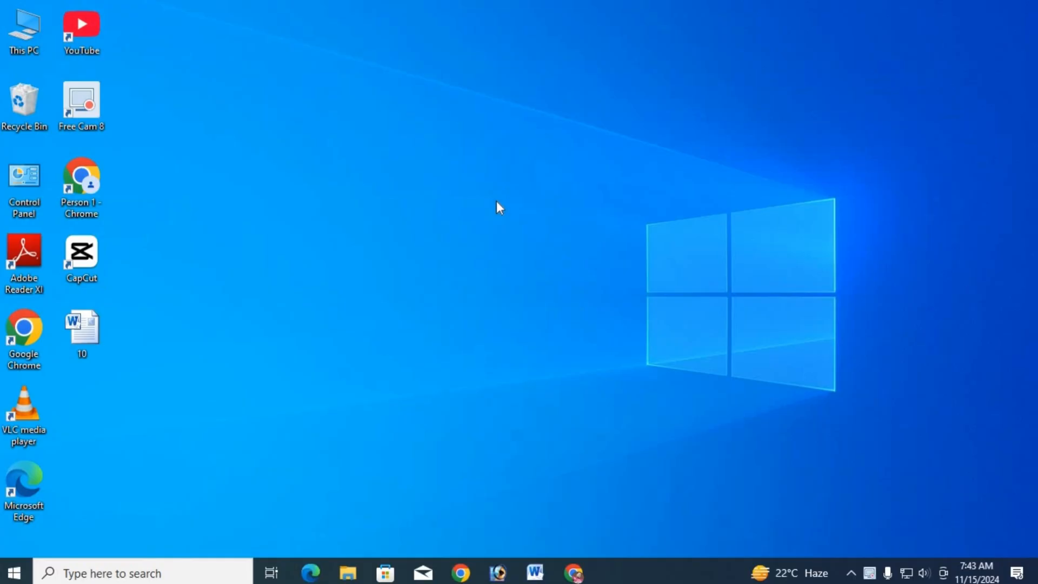
Add an arrow-bulleted line reading Sohim Academy in 48-point text on the first page, followed by a line without a bullet.
click(535, 572)
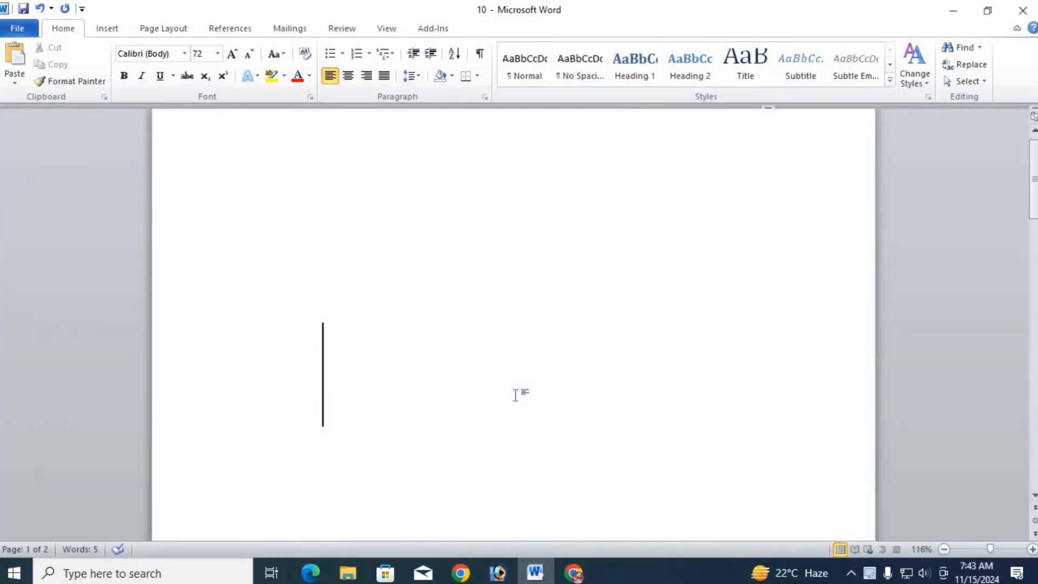
click(342, 54)
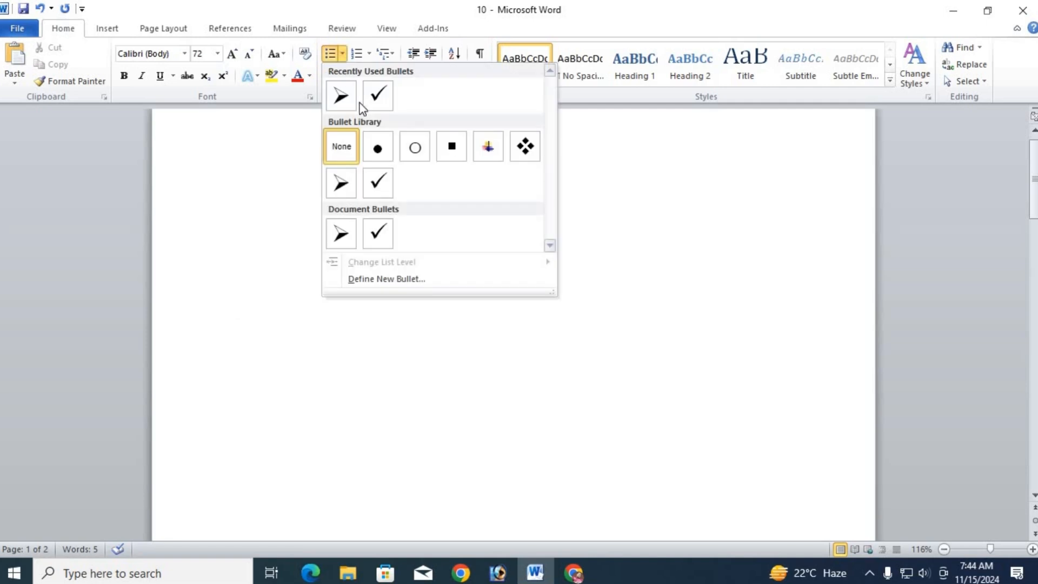
click(342, 98)
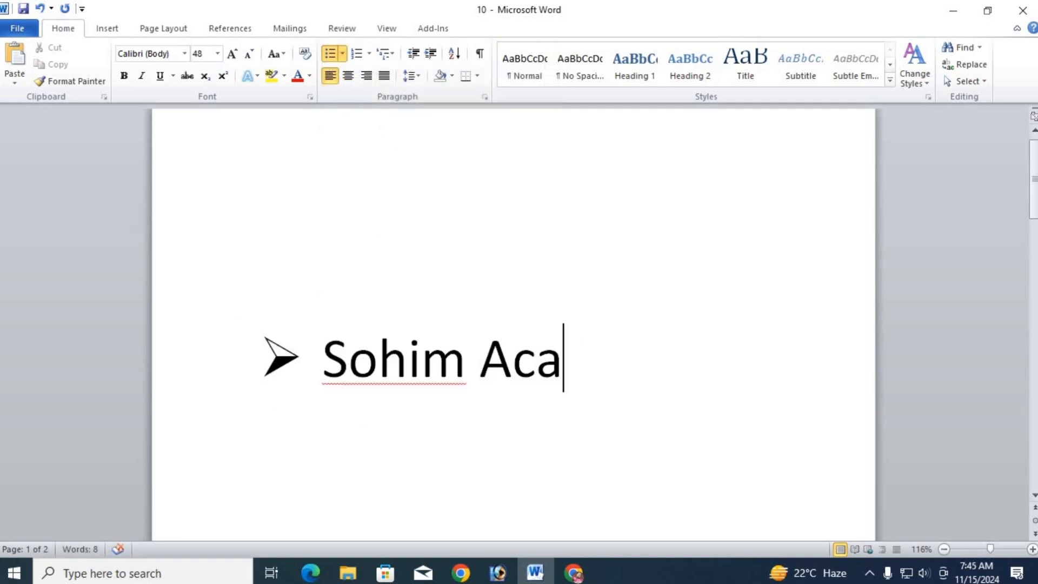
text(demy)
key(Return)
key(BackSpace)
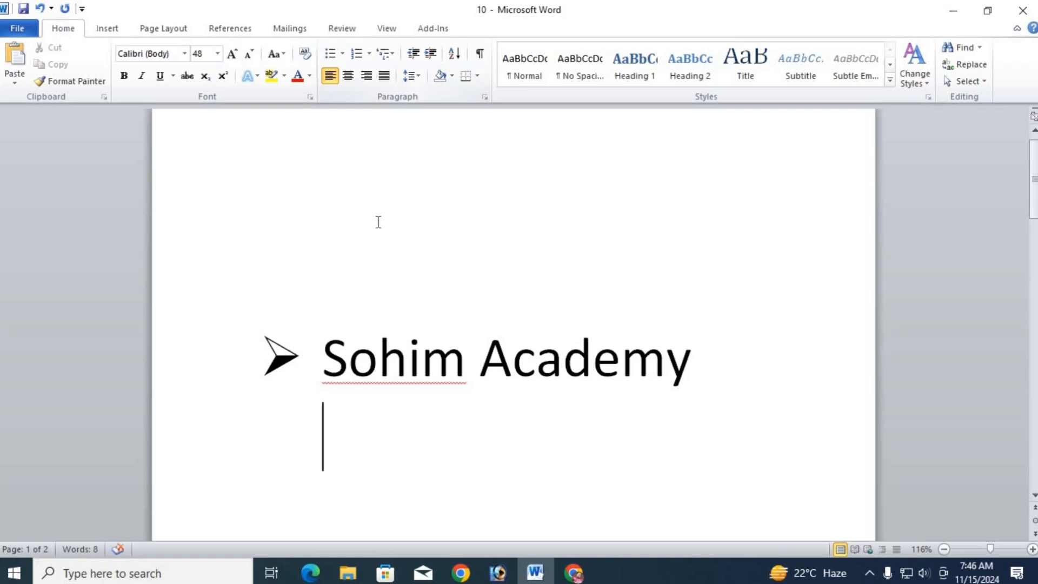
Apply the square bullet to the line below Sohim Academy and enter a first name as its text.
click(342, 53)
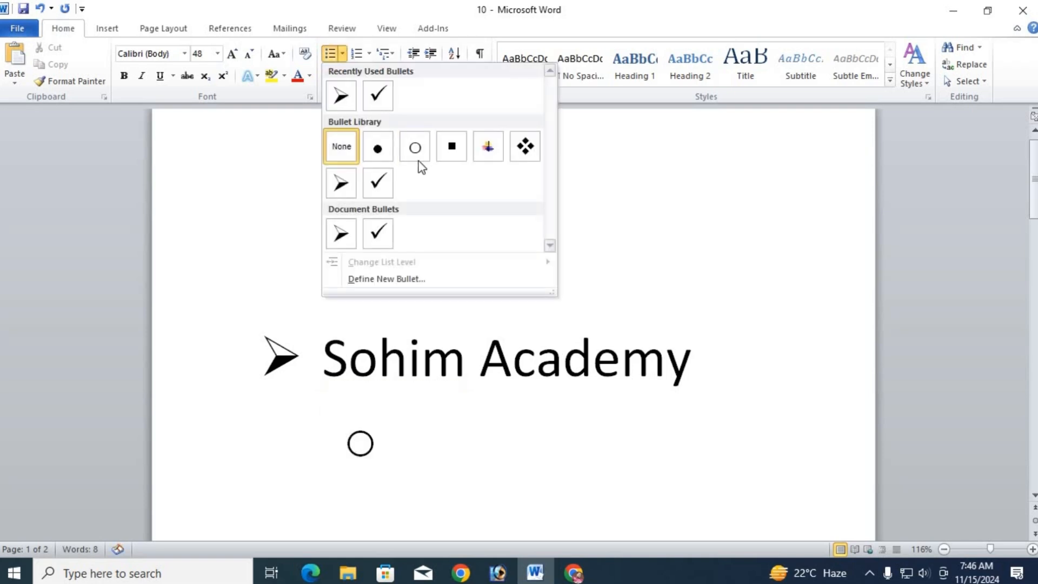
click(452, 145)
text(saim)
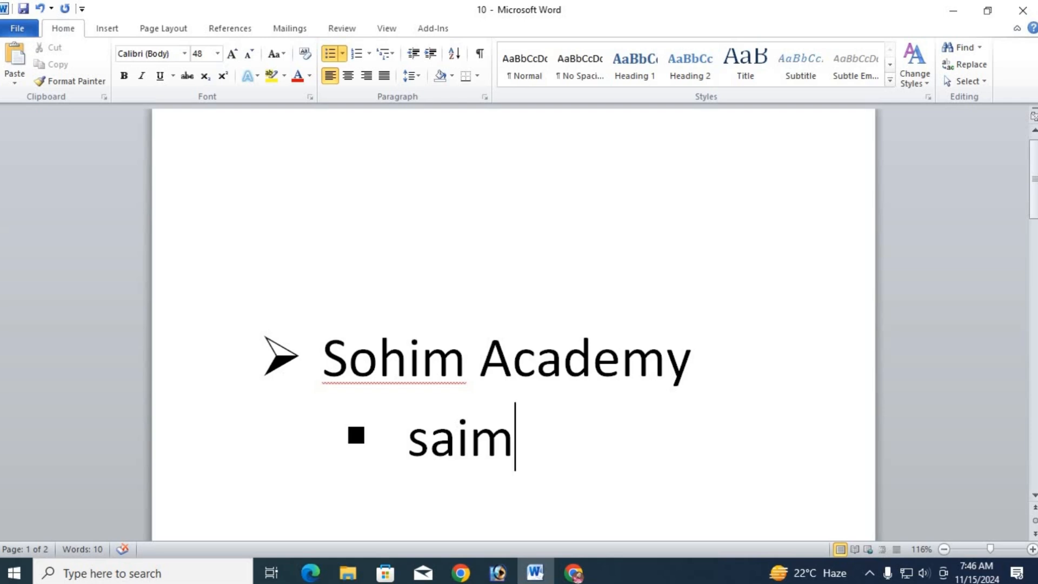
text(e)
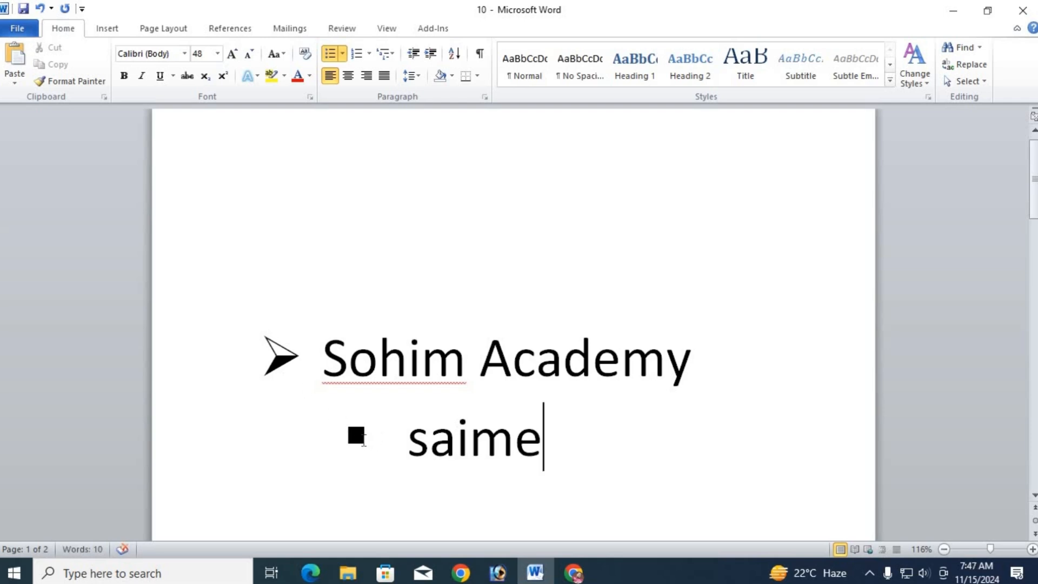
Move the square bullet outward so that its line aligns with the arrow-bulleted line above.
click(363, 439)
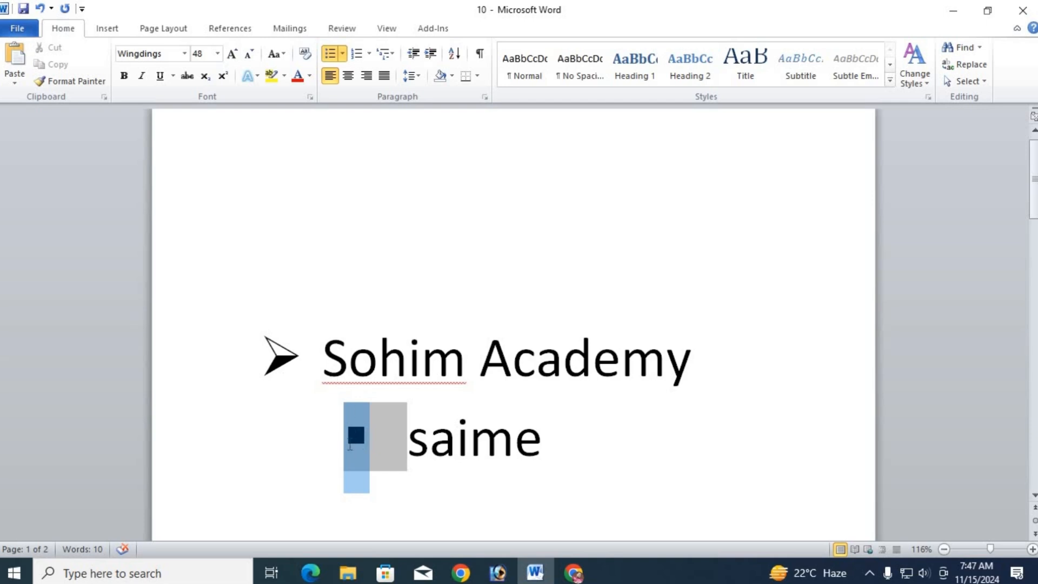
drag(350, 442, 274, 440)
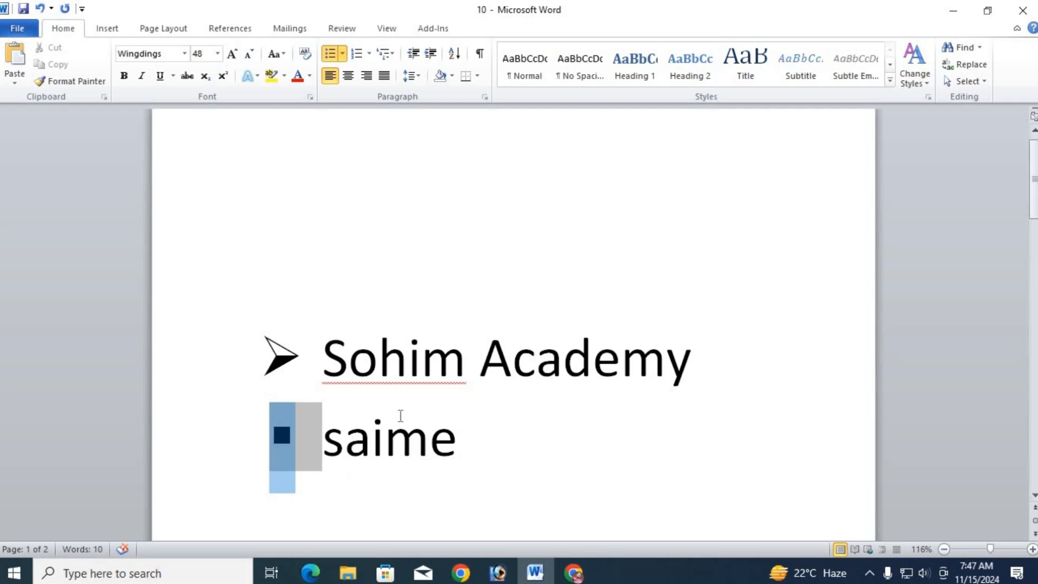
click(400, 416)
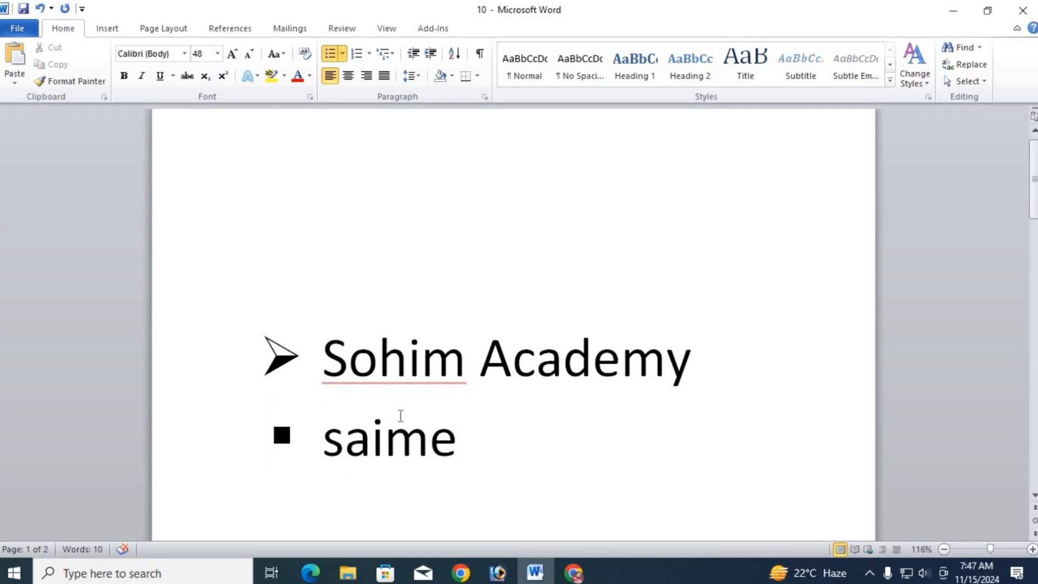
click(502, 454)
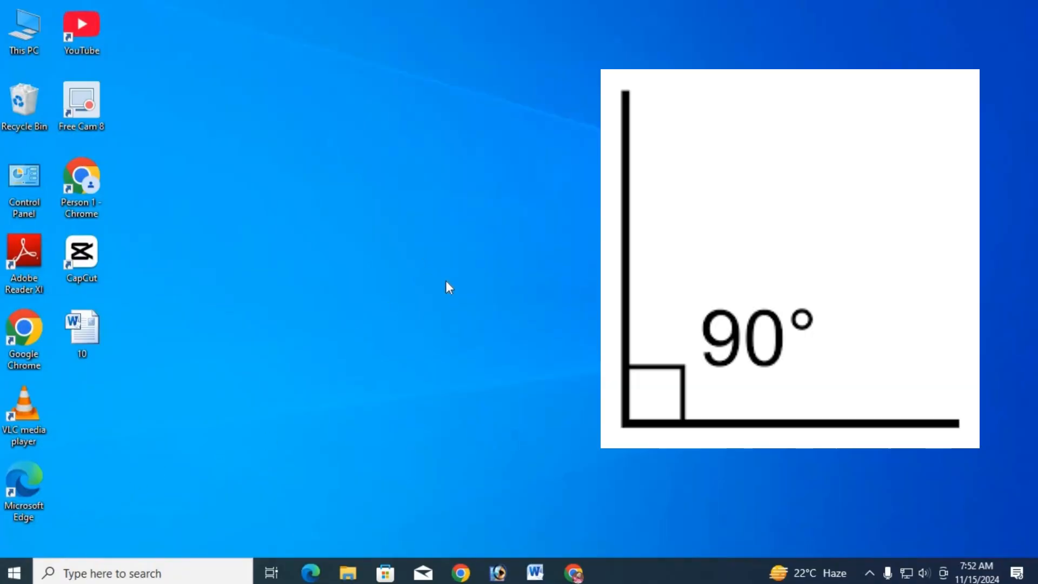
Enter 900 below the bulleted lines and make its last zero superscript to write 90 degrees.
click(535, 572)
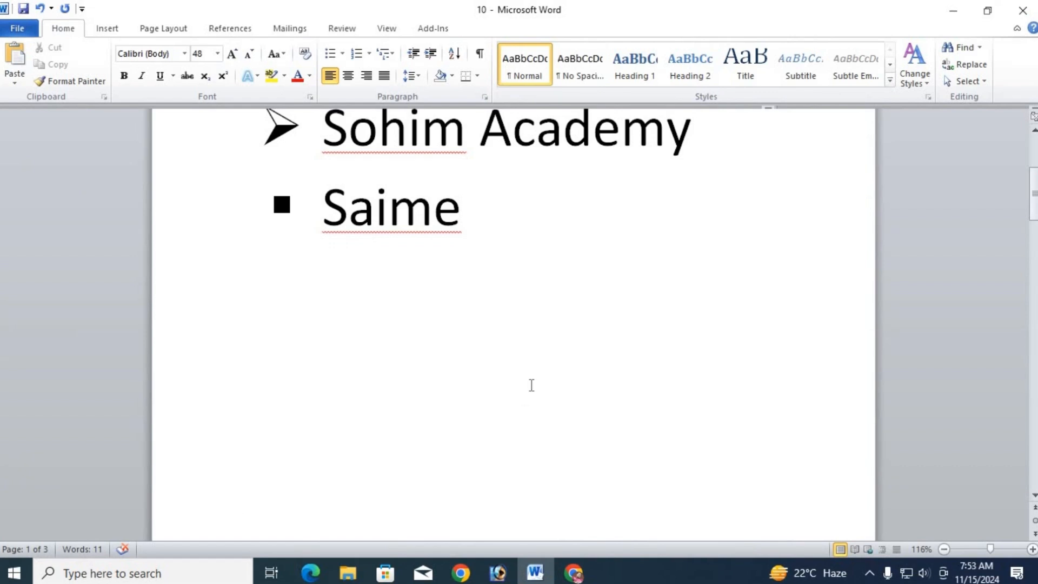
text(90)
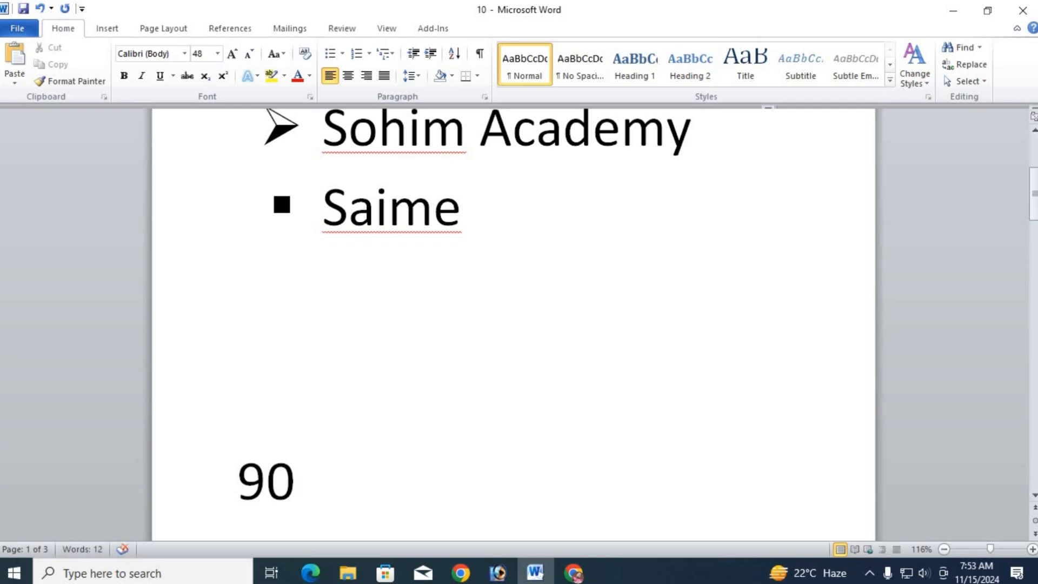
text(0)
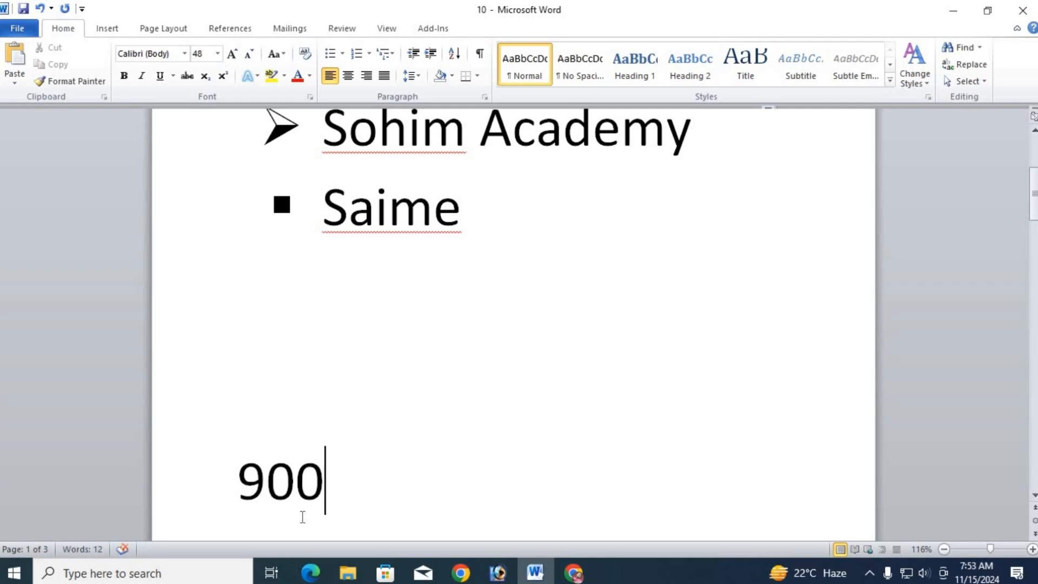
drag(322, 484, 307, 490)
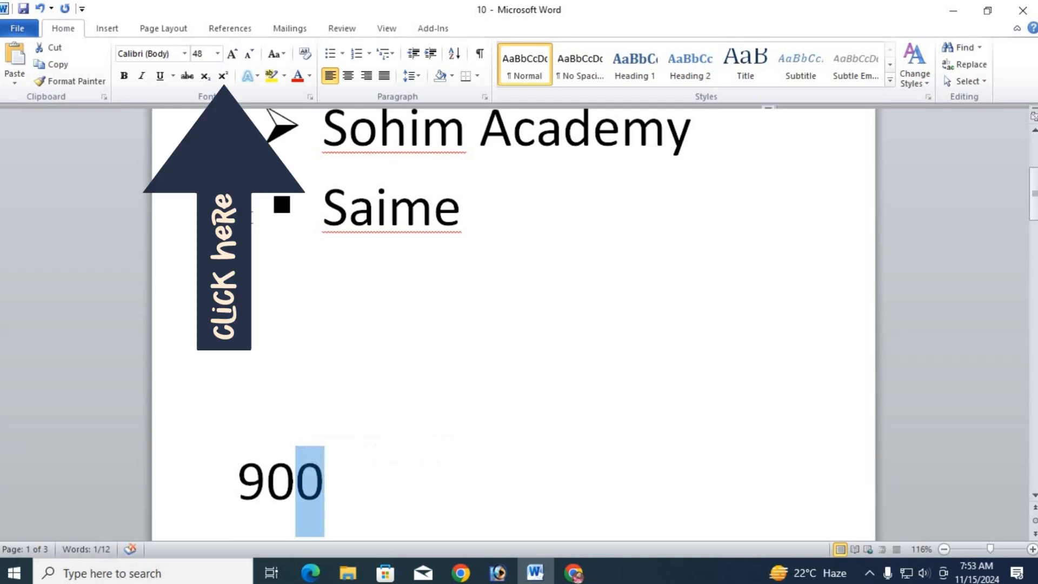
click(224, 77)
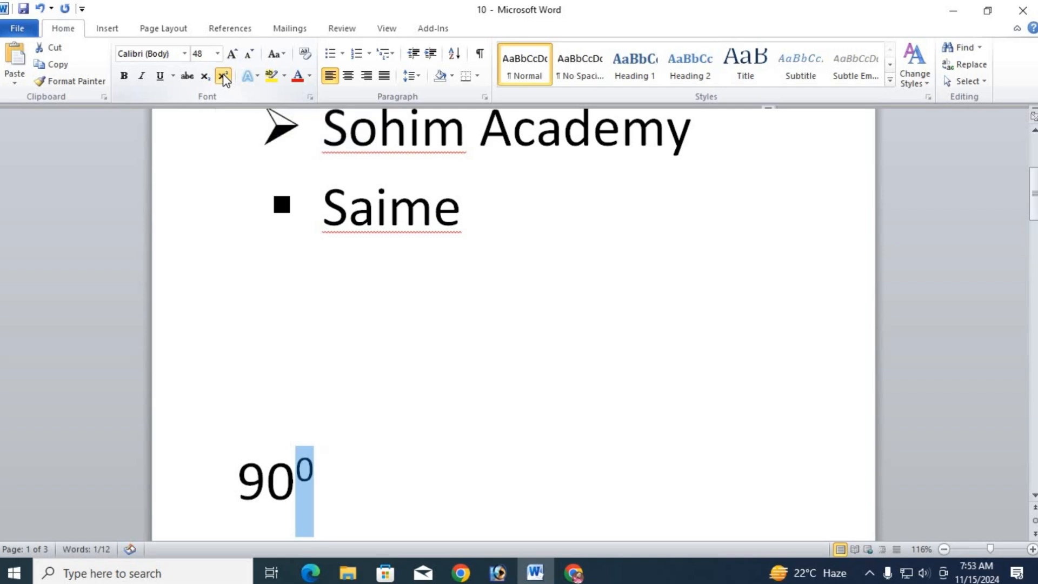
click(417, 401)
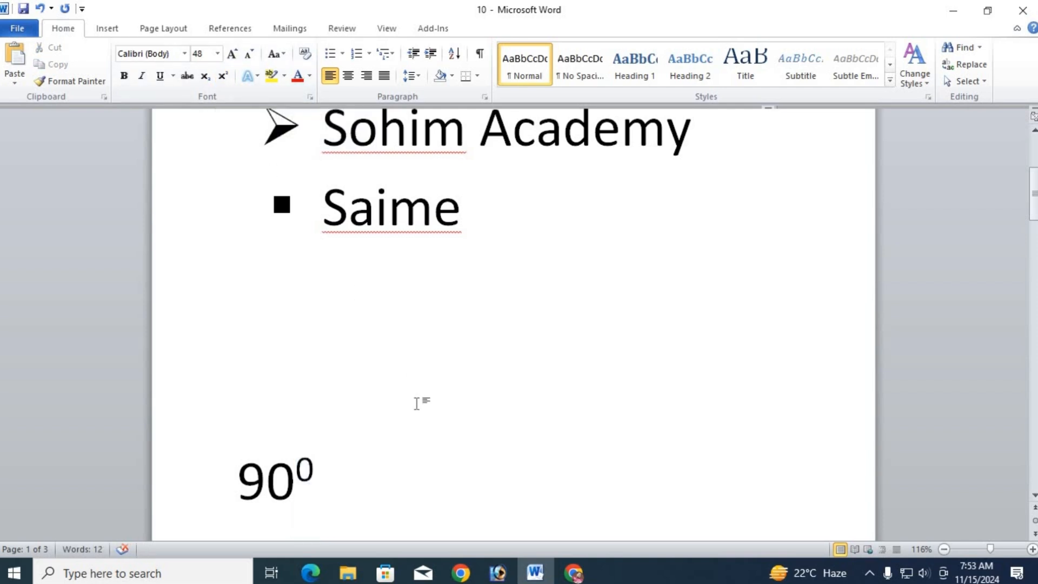